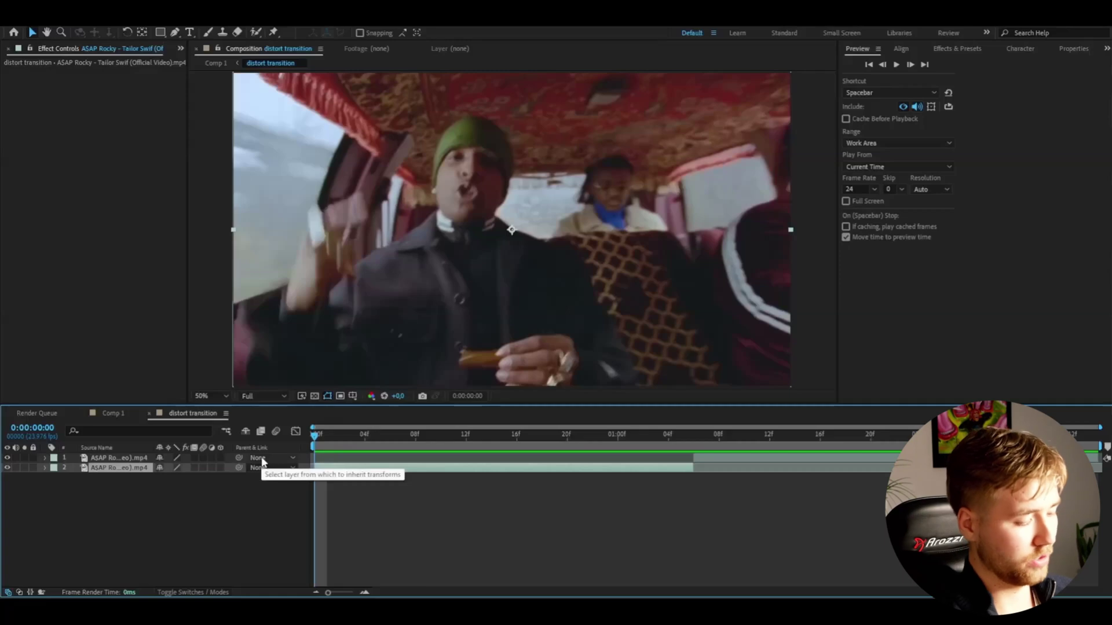
# - Add a new adjustment layer, scrub to the cut at 01:06, and park at frame 19
pyautogui.hotkey('ctrl', 'alt', 'y')
pyautogui.click(580, 436)
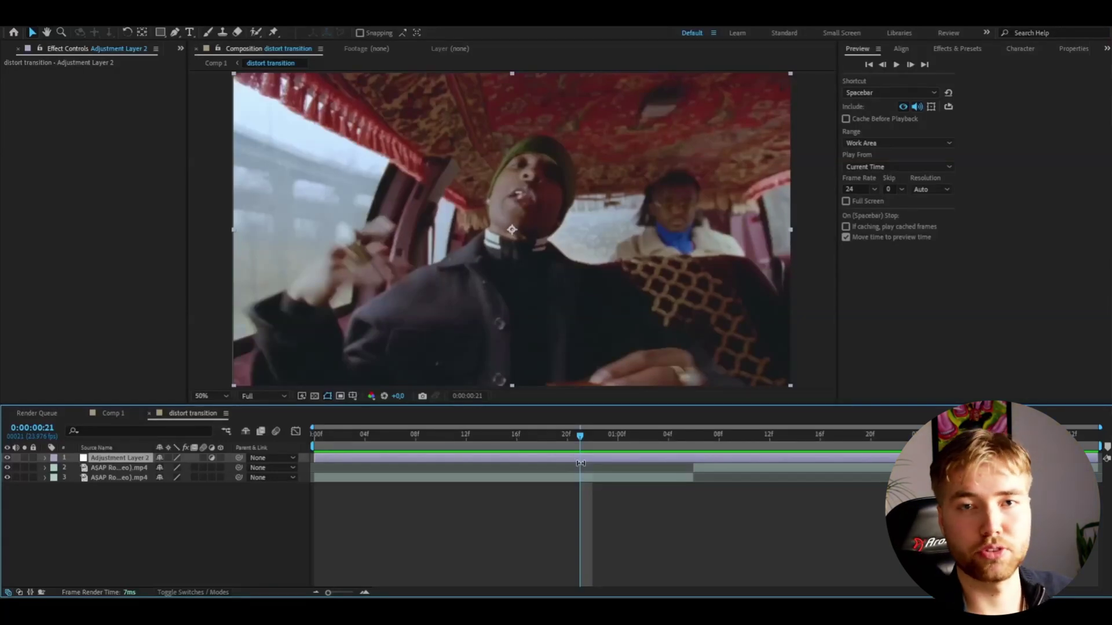
pyautogui.click(516, 444)
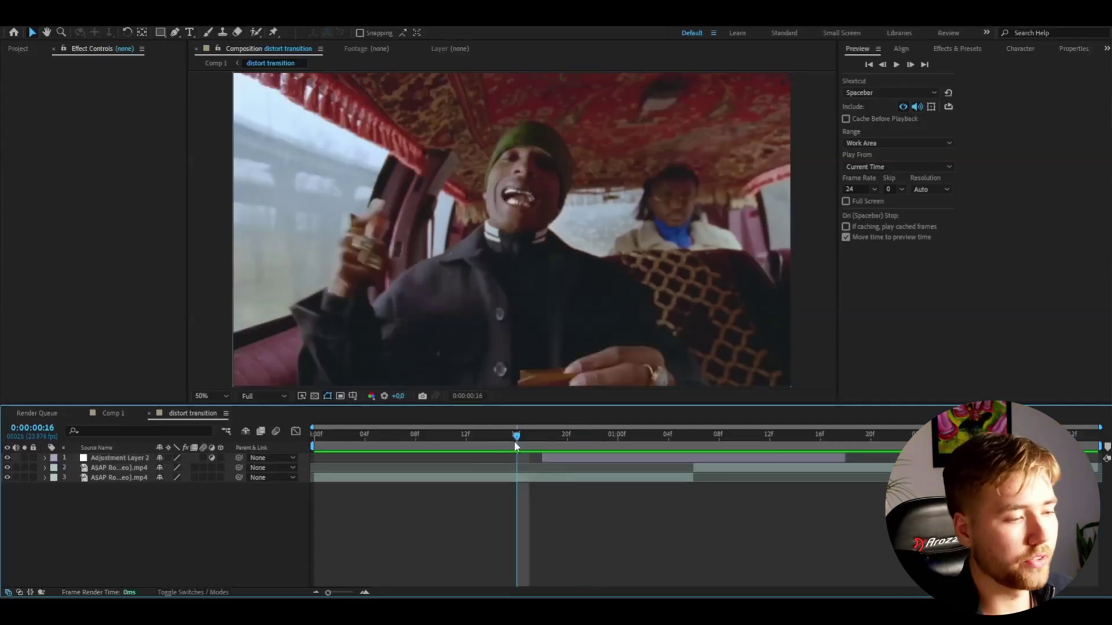
pyautogui.moveTo(517, 444); pyautogui.dragTo(694, 446)
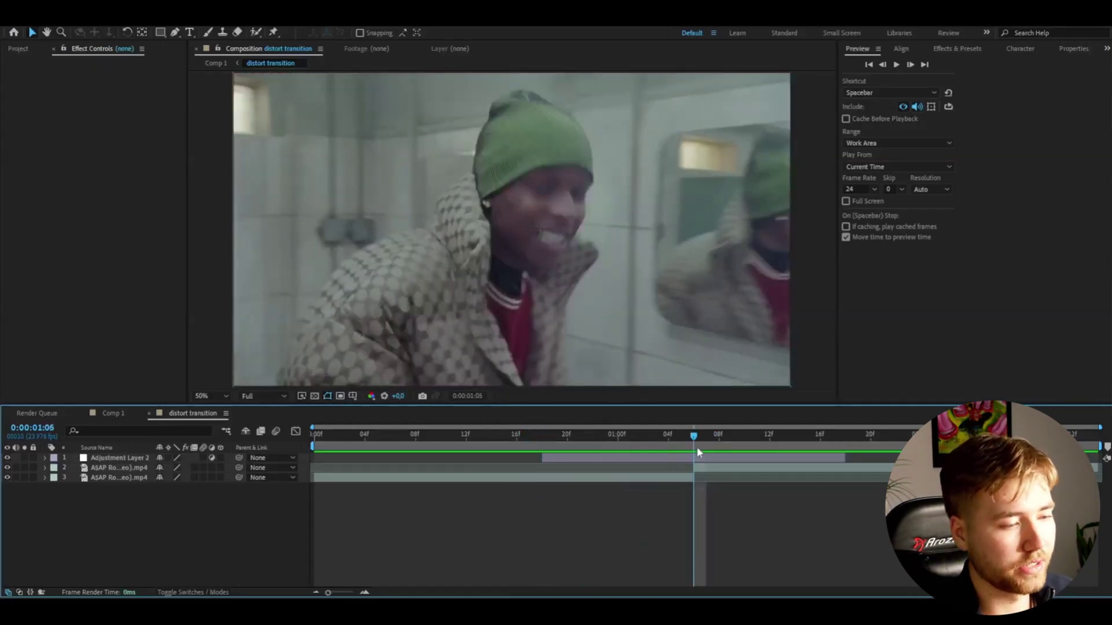
pyautogui.click(754, 458)
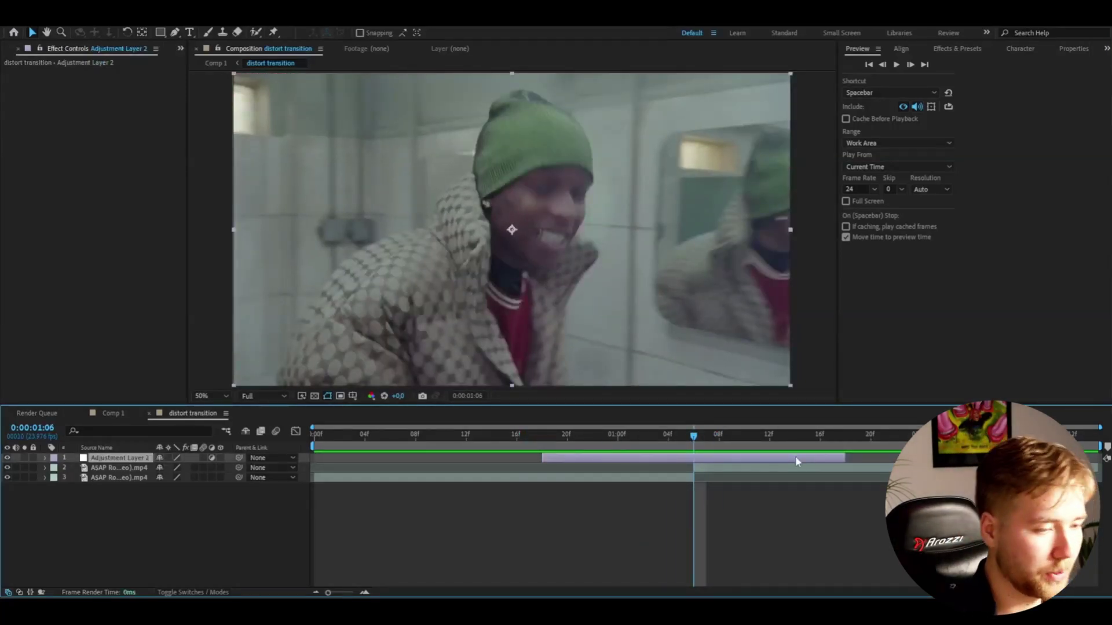
pyautogui.moveTo(682, 430)
pyautogui.mouseDown()
pyautogui.moveTo(649, 426)
pyautogui.moveTo(694, 433)
pyautogui.mouseUp()
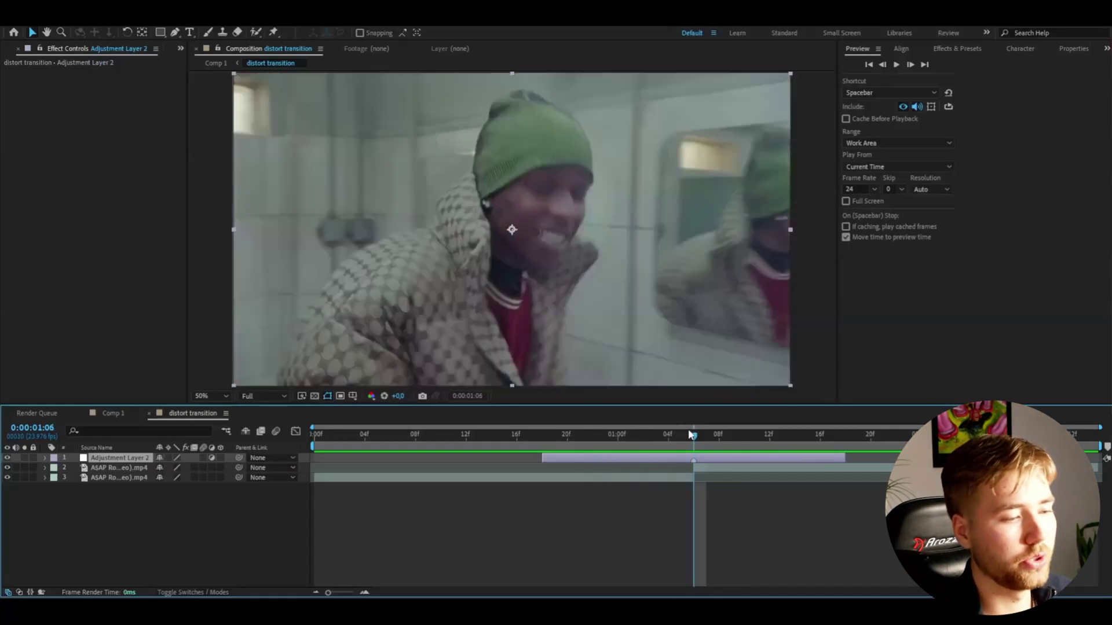
pyautogui.click(554, 437)
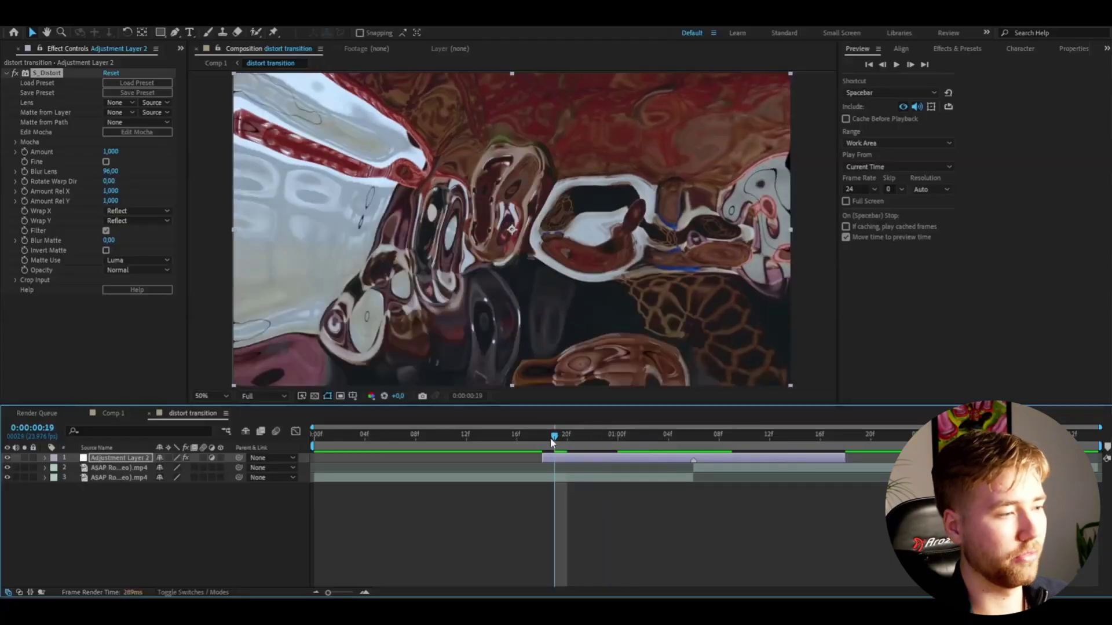
# - Keyframe S_Distort Amount at the 01:06 cut, with Amount 0 at frame 18 and at 01:18
pyautogui.moveTo(553, 443); pyautogui.dragTo(693, 436)
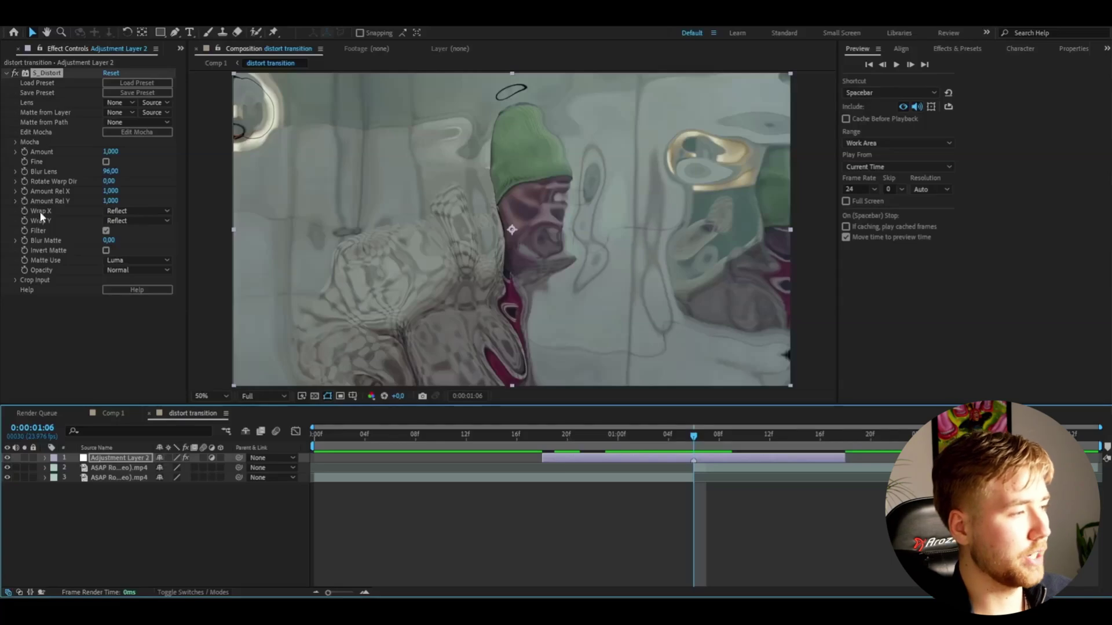
pyautogui.click(25, 152)
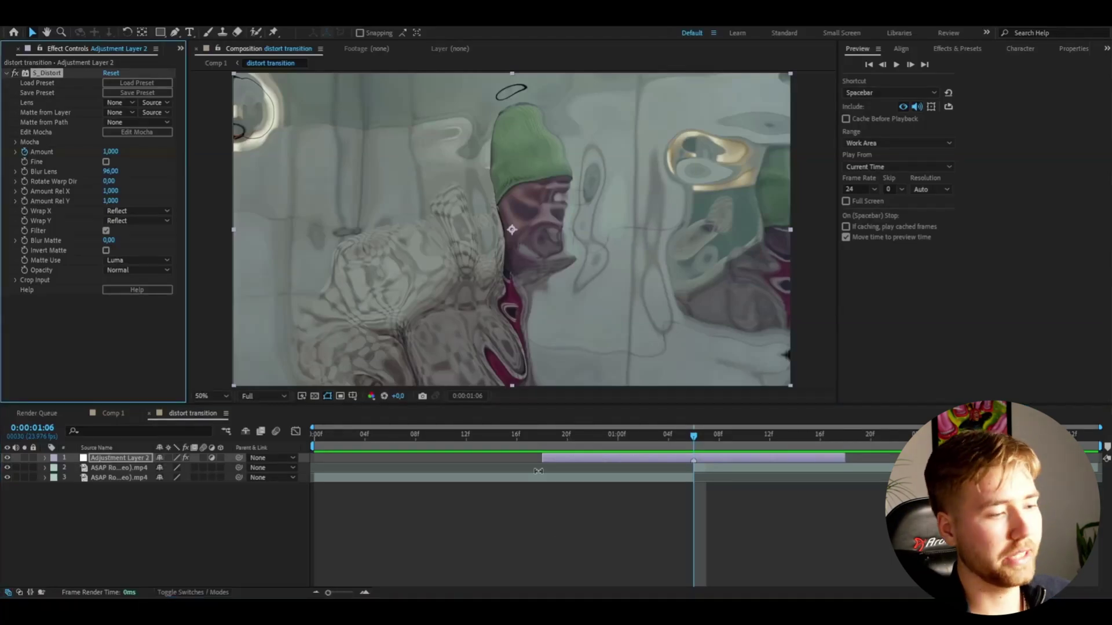
pyautogui.click(543, 437)
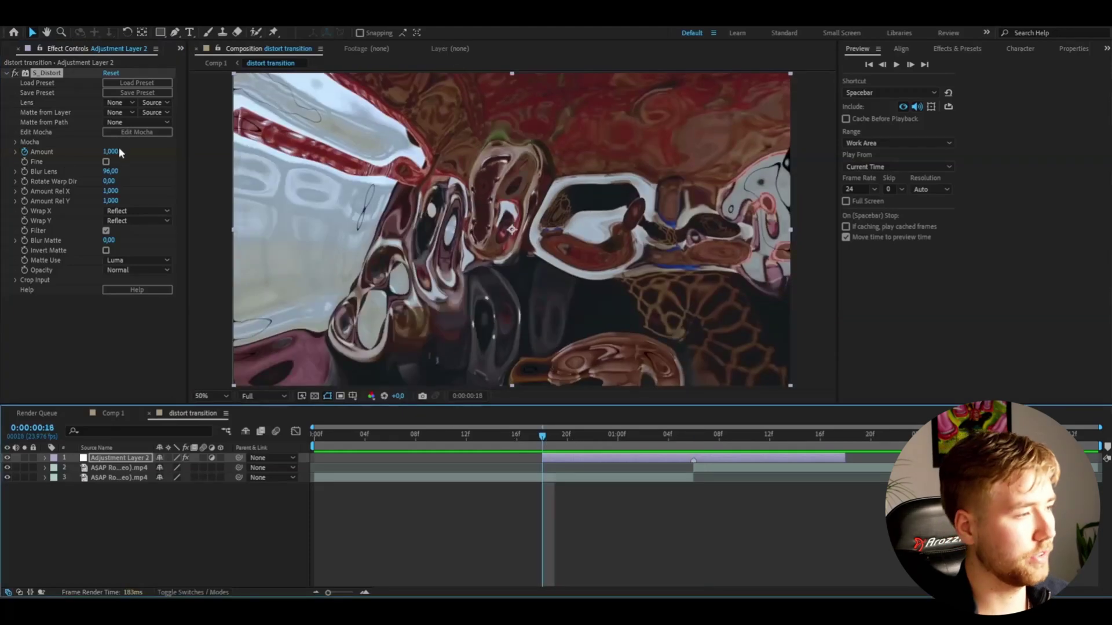
pyautogui.click(111, 151)
pyautogui.write('0')
pyautogui.press('Return')
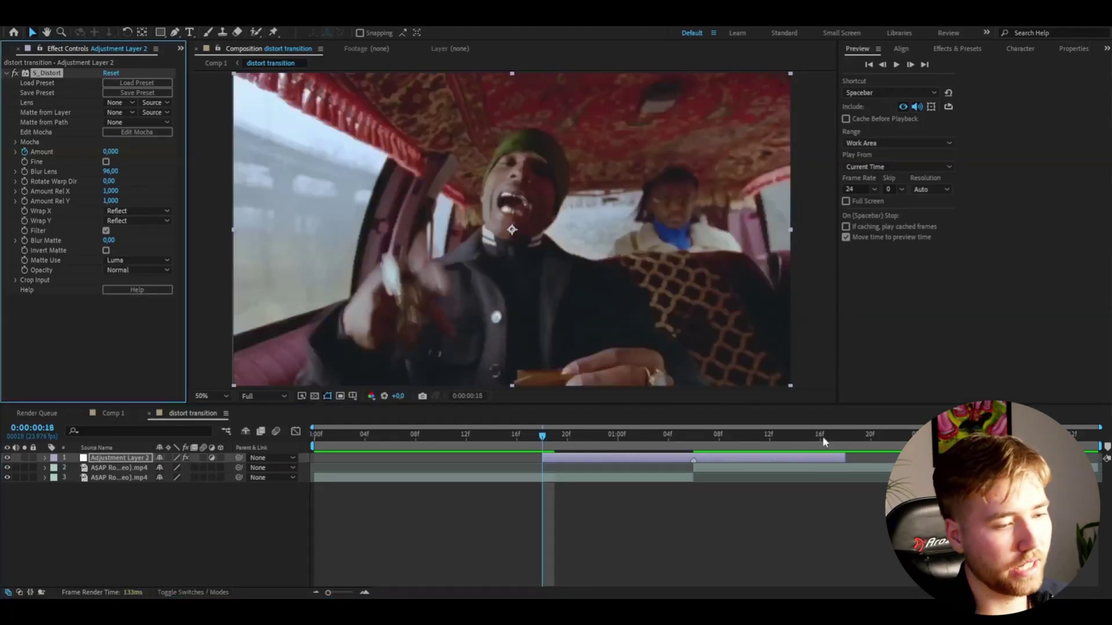
pyautogui.click(845, 435)
pyautogui.click(119, 154)
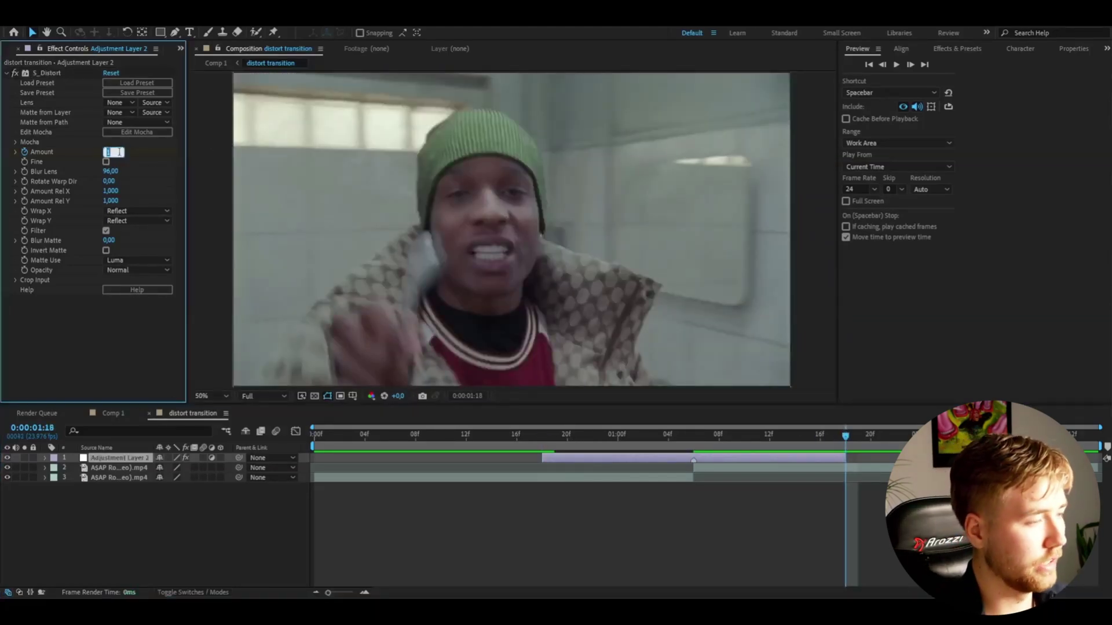
pyautogui.write('0')
pyautogui.press('Return')
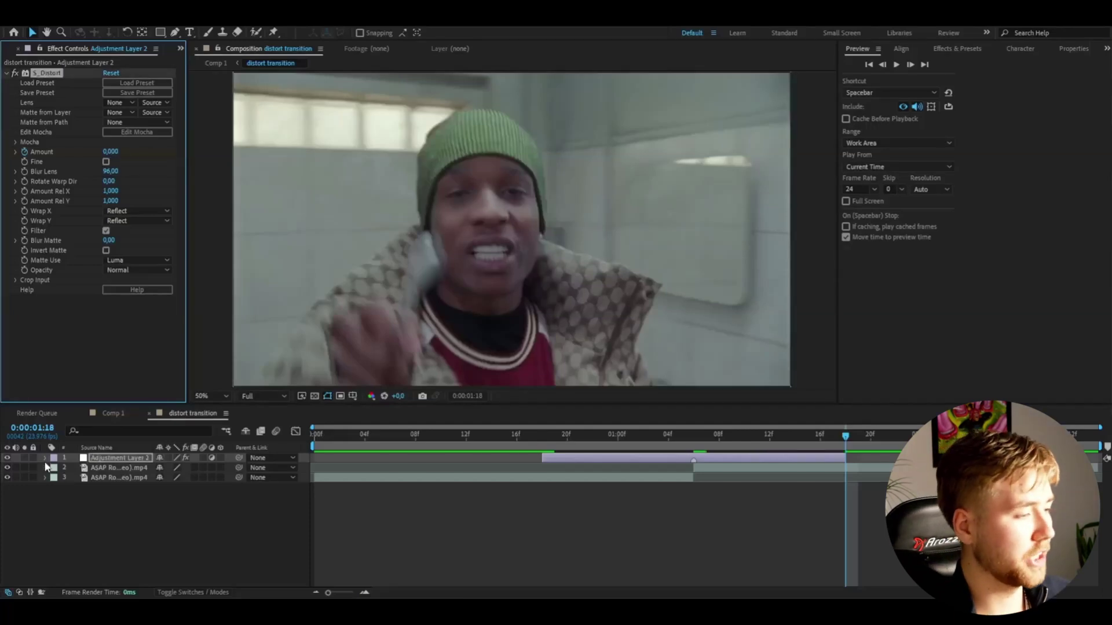
pyautogui.click(45, 458)
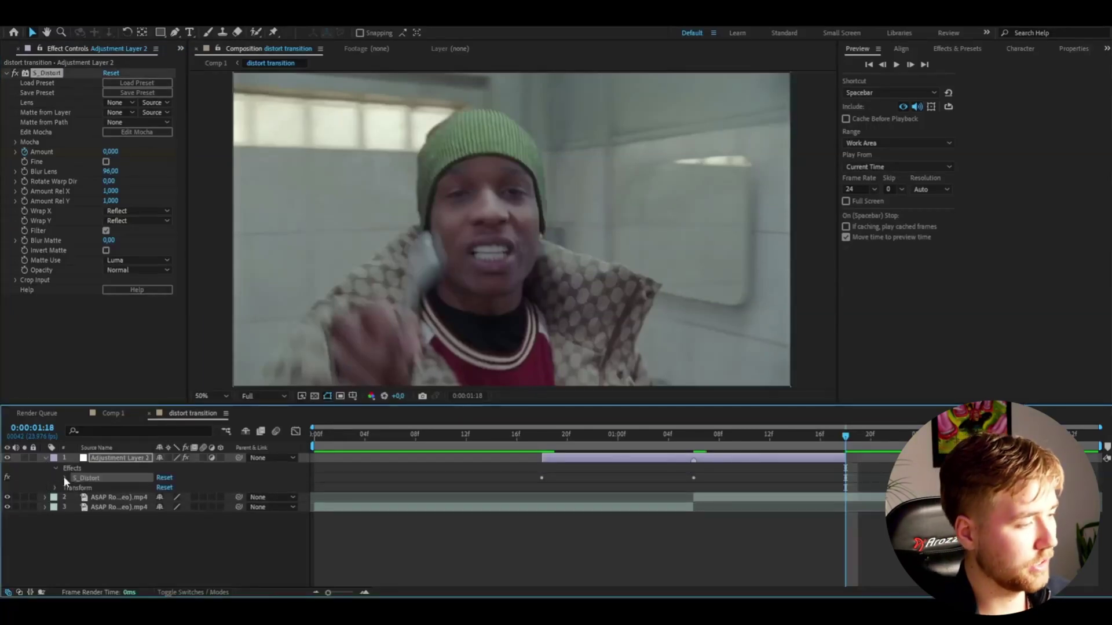
# - Add a wiggle(0.5,0.5) expression to S_Distort Amount and scrub through the transition
pyautogui.click(64, 477)
pyautogui.scroll(-1, 385, 526)
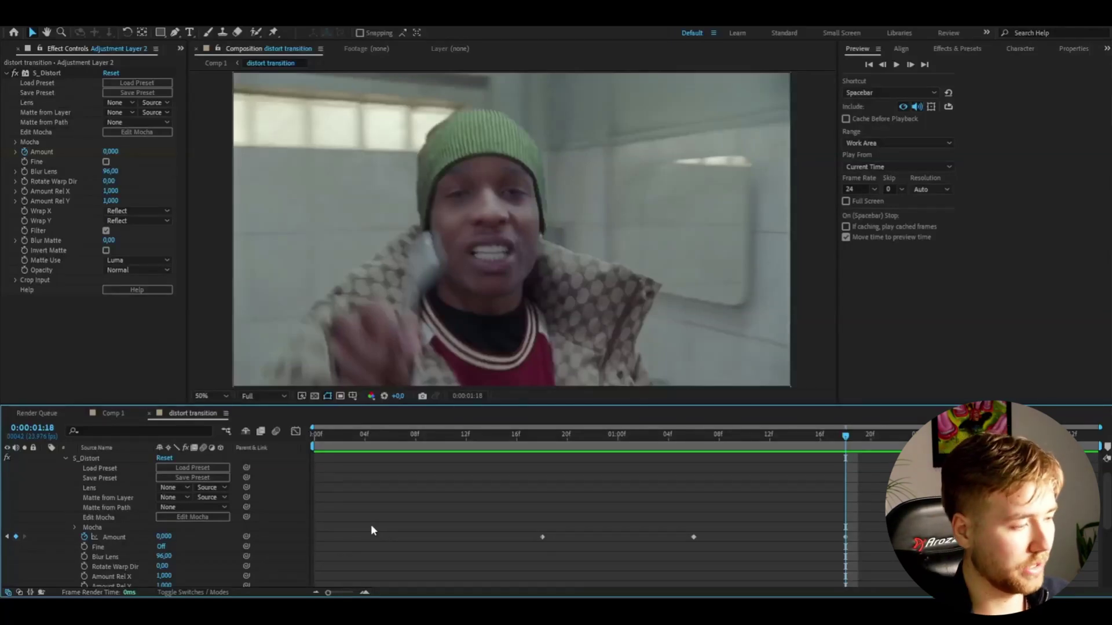
pyautogui.keyDown('alt'); pyautogui.click(85, 537); pyautogui.keyUp('alt')
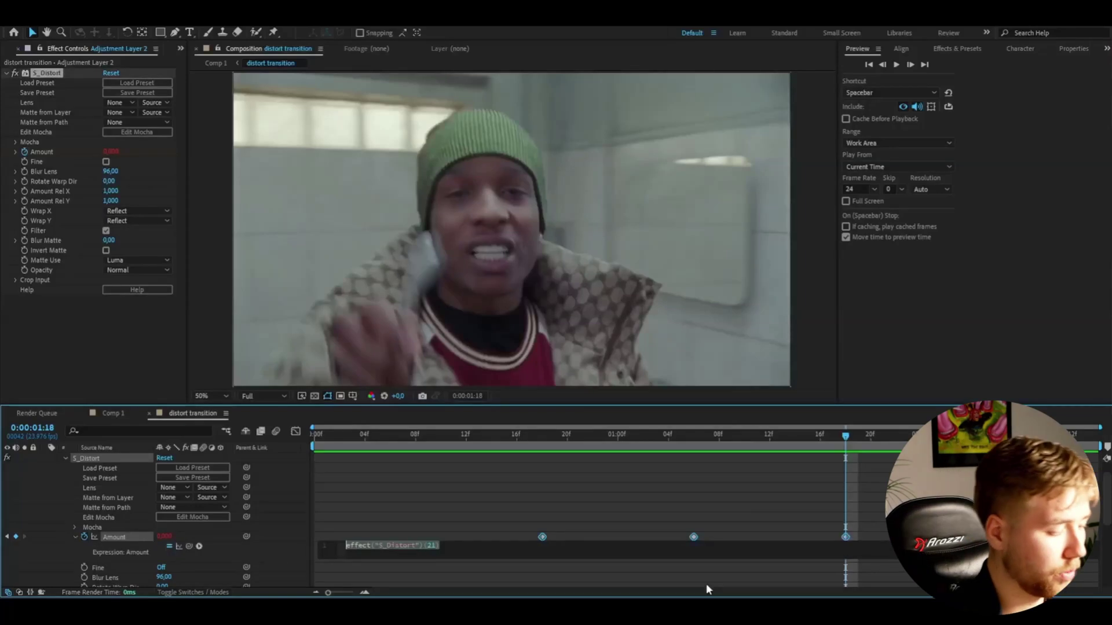
pyautogui.write('wiggle')
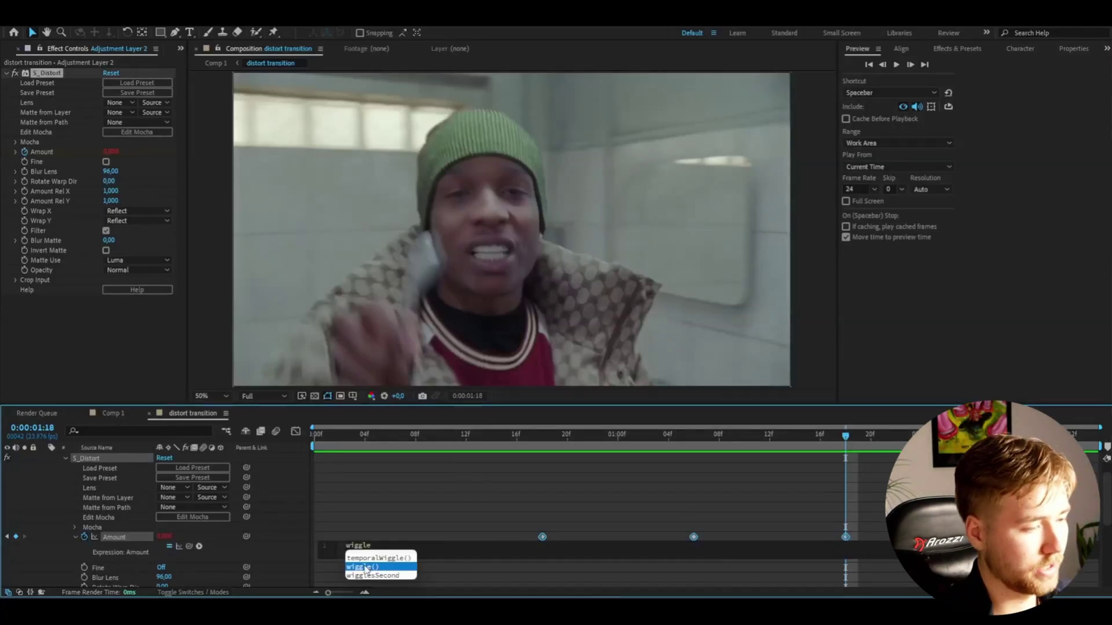
pyautogui.click(366, 571)
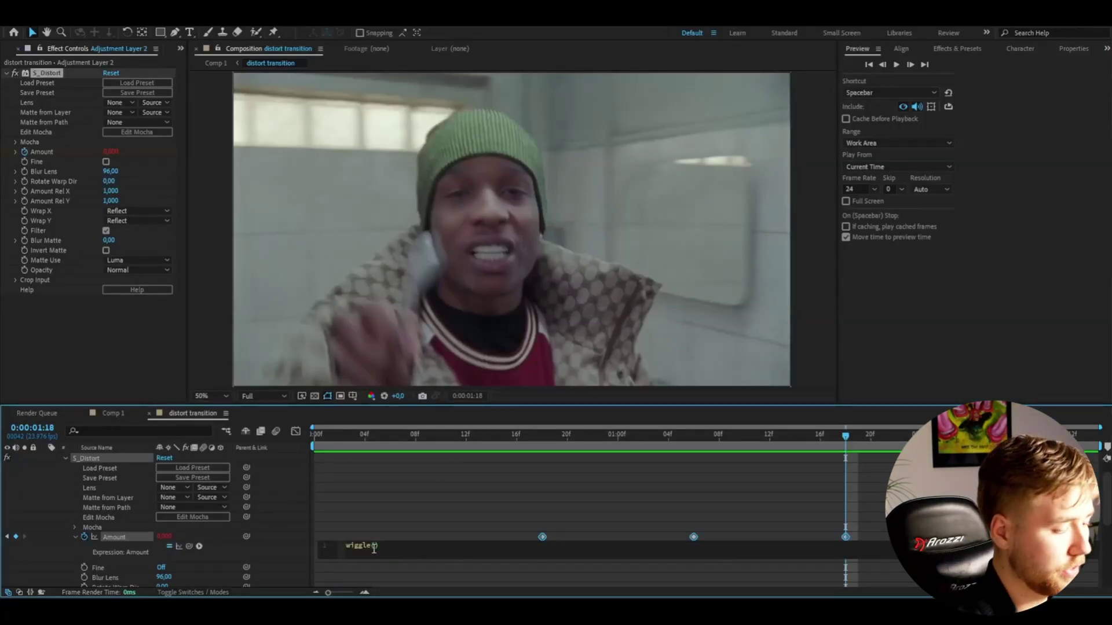
pyautogui.write('0.')
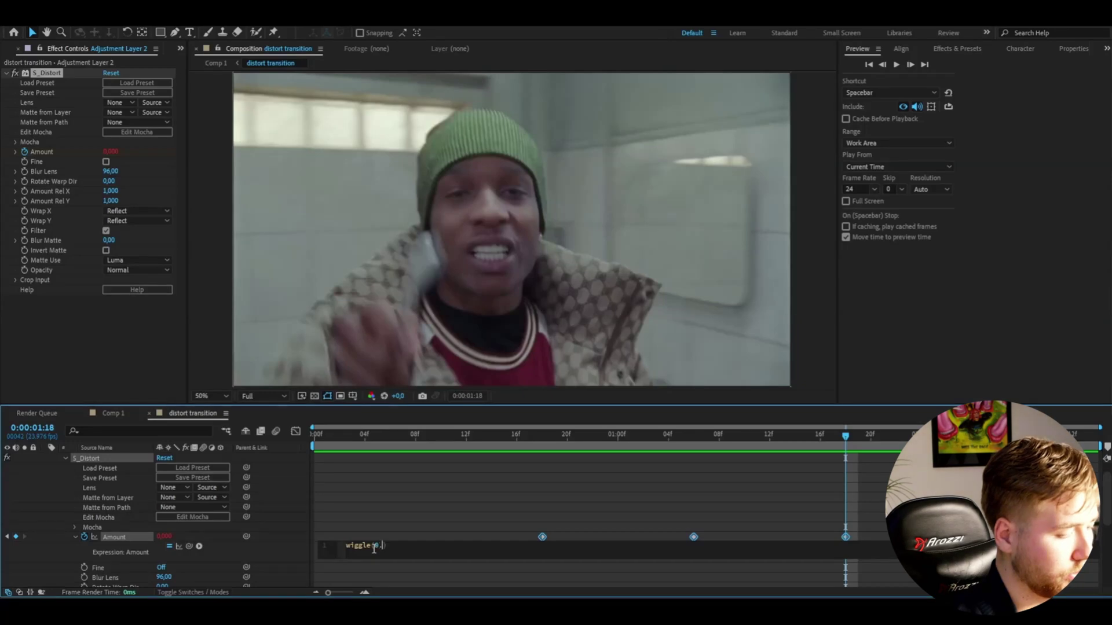
pyautogui.write('5')
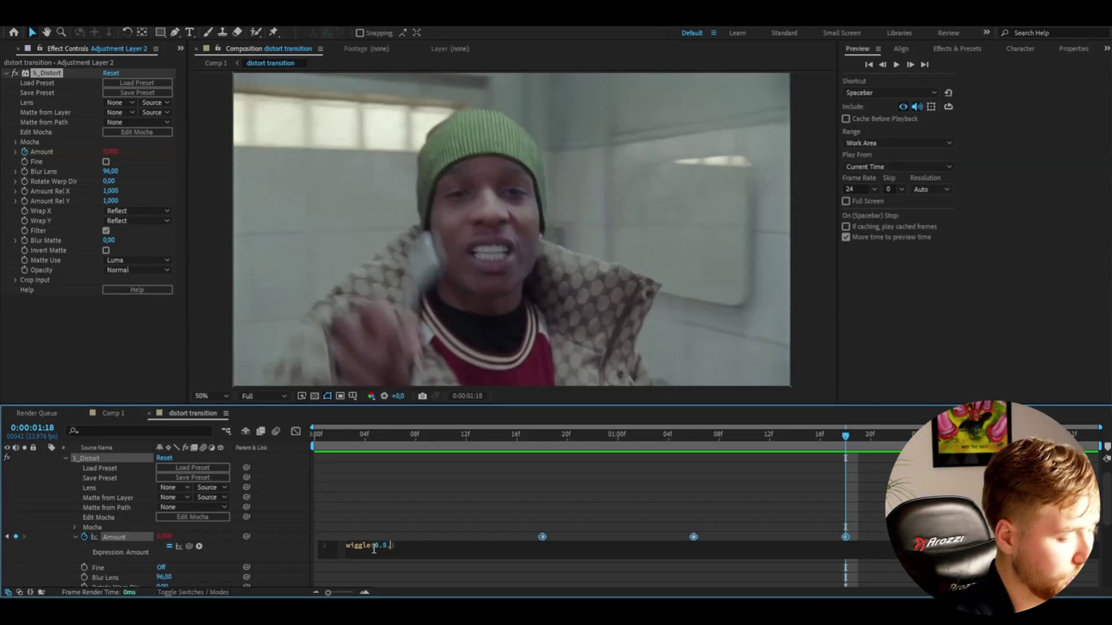
pyautogui.write(',0.5')
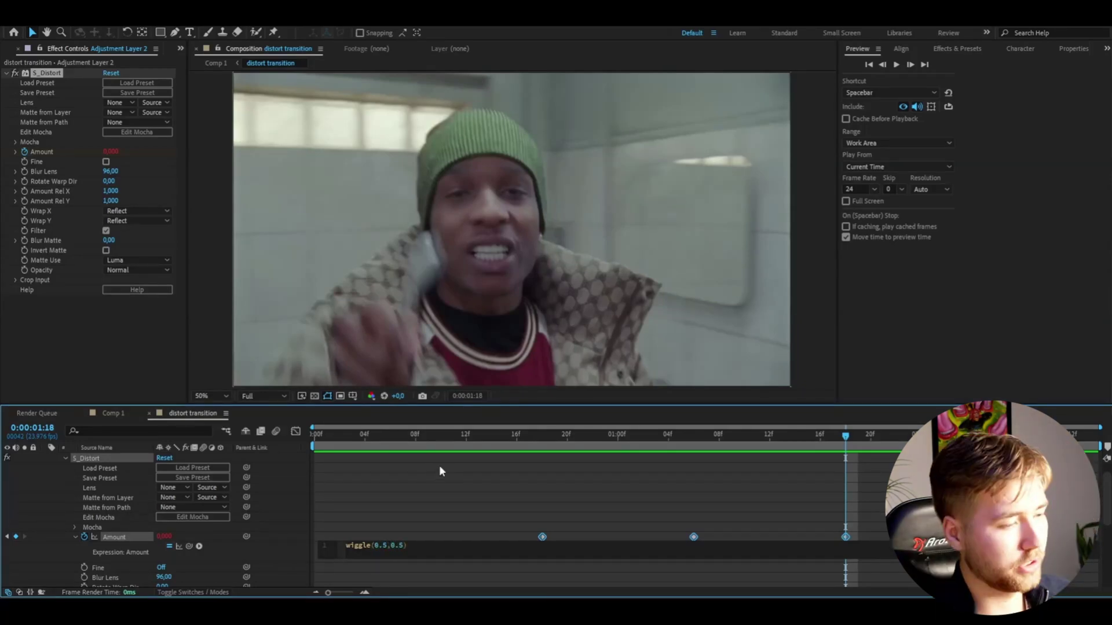
pyautogui.moveTo(438, 446); pyautogui.dragTo(693, 447)
pyautogui.scroll(1, 81, 501)
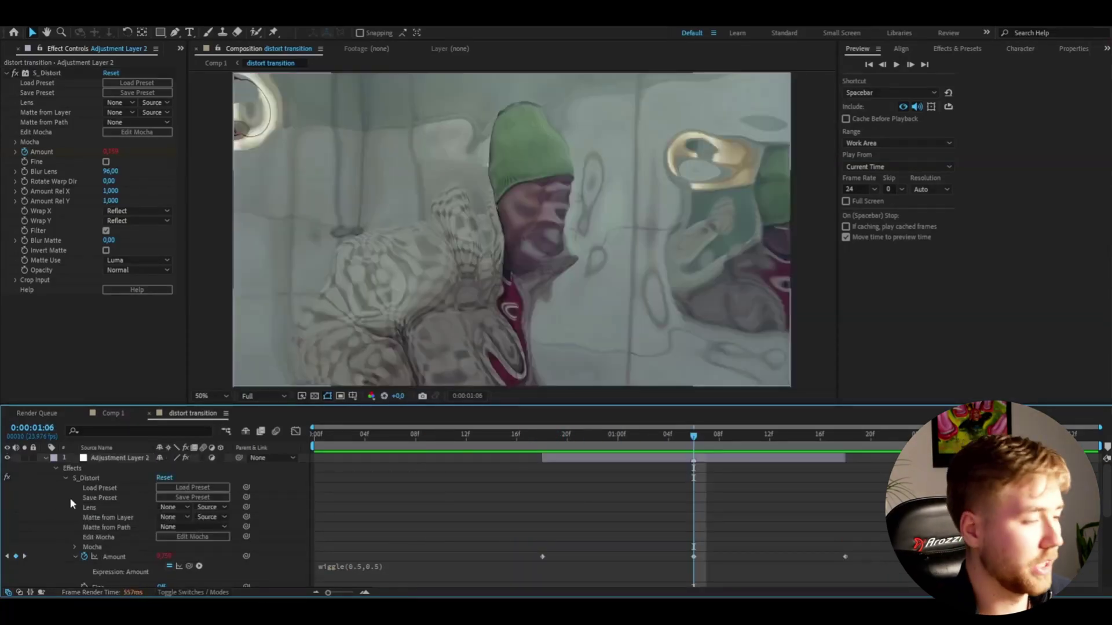
# - Set Deep Glow Radius to 500 on Adjustment Layer 2 and preview from 0:00:00:20
pyautogui.click(65, 477)
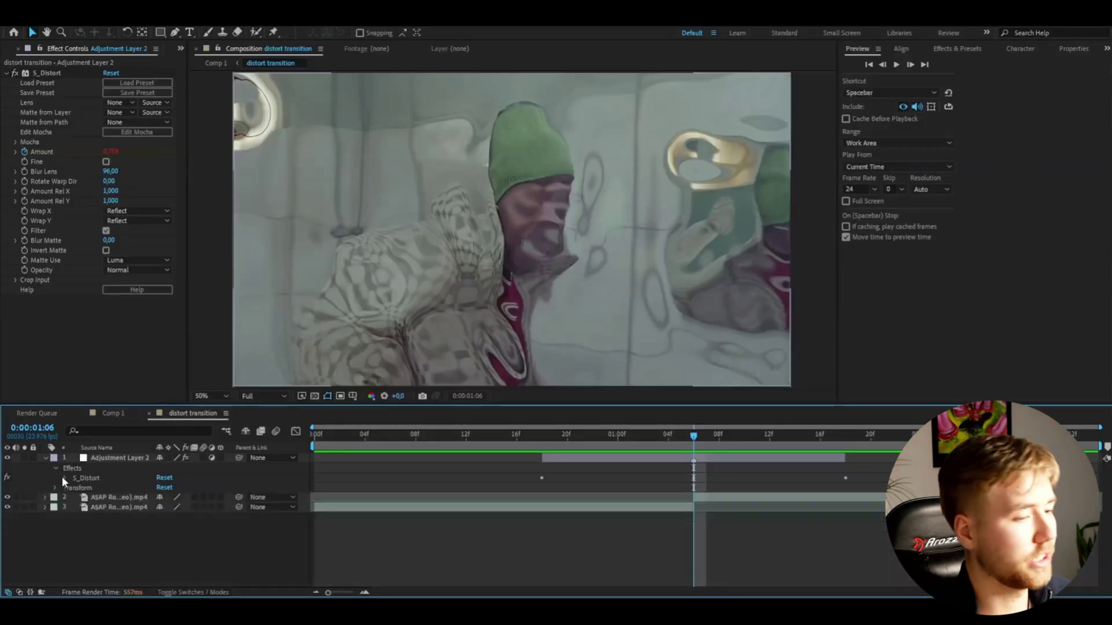
pyautogui.click(590, 459)
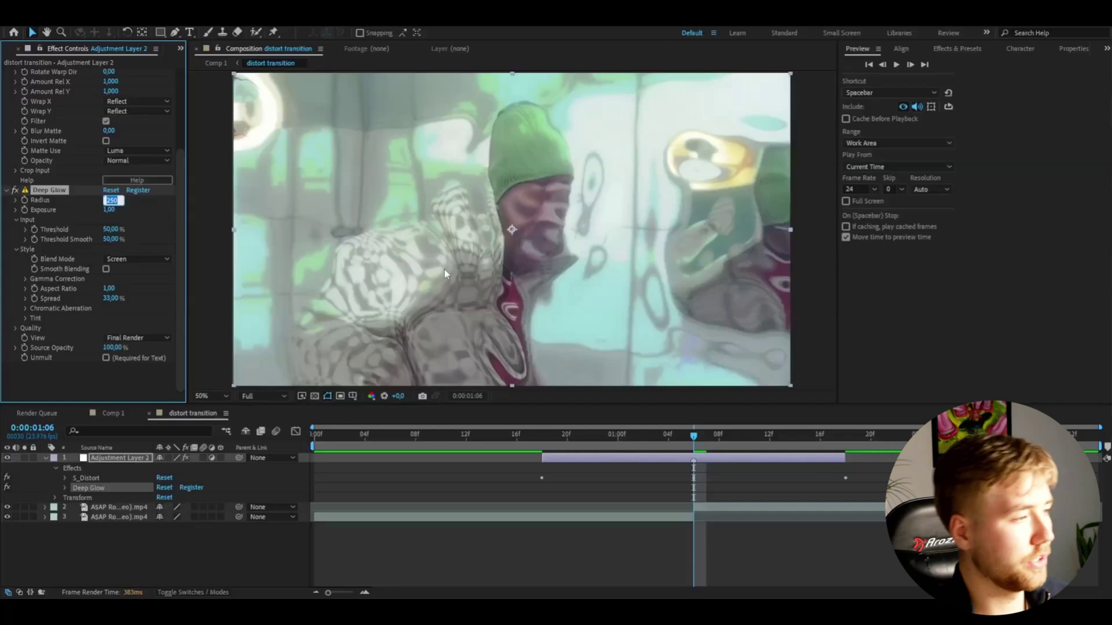
pyautogui.click(110, 200)
pyautogui.write('500')
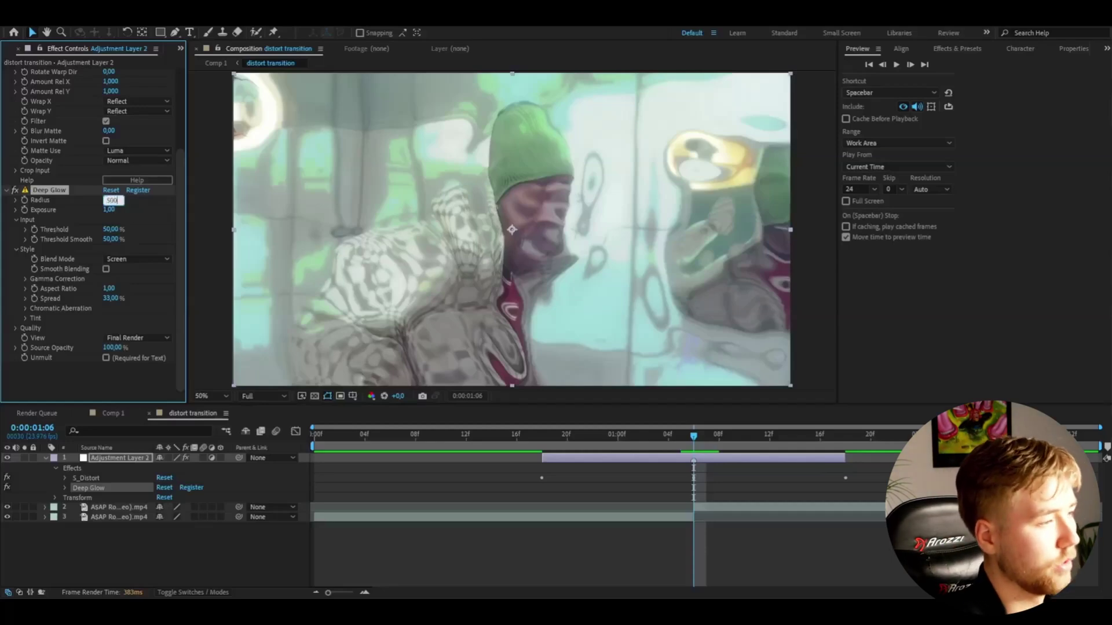
pyautogui.press('Return')
pyautogui.moveTo(605, 434); pyautogui.dragTo(566, 435)
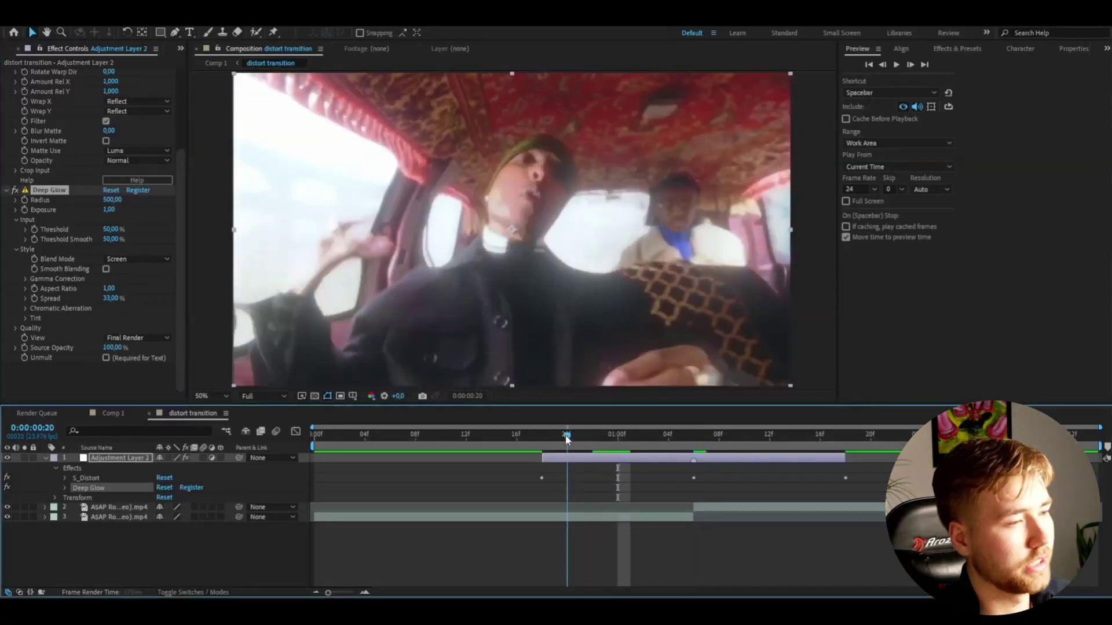
pyautogui.press('space')
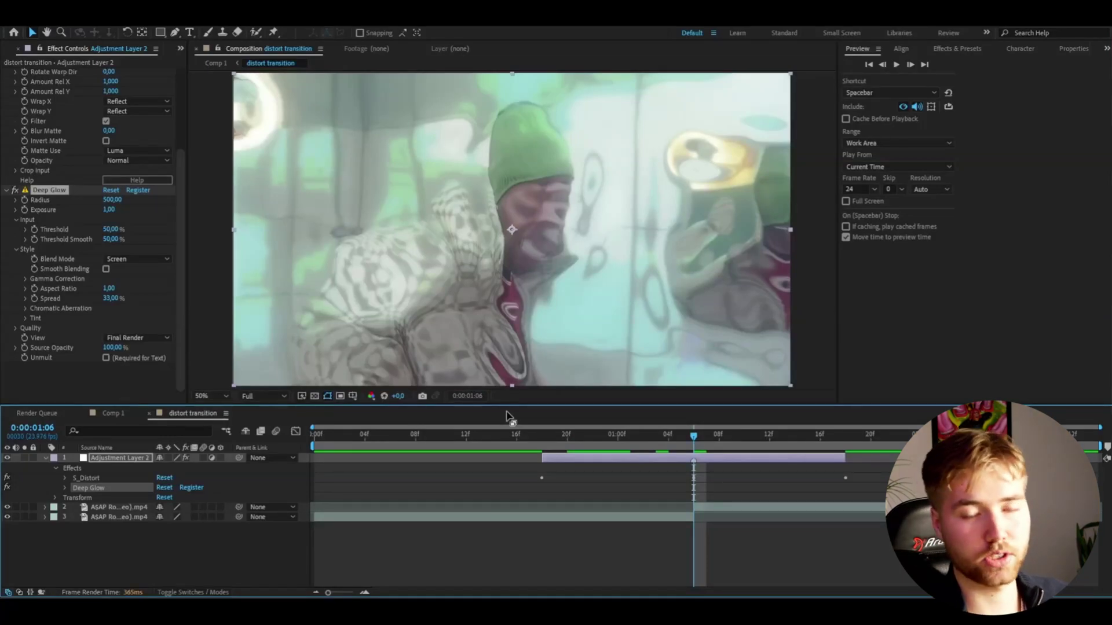
pyautogui.click(569, 455)
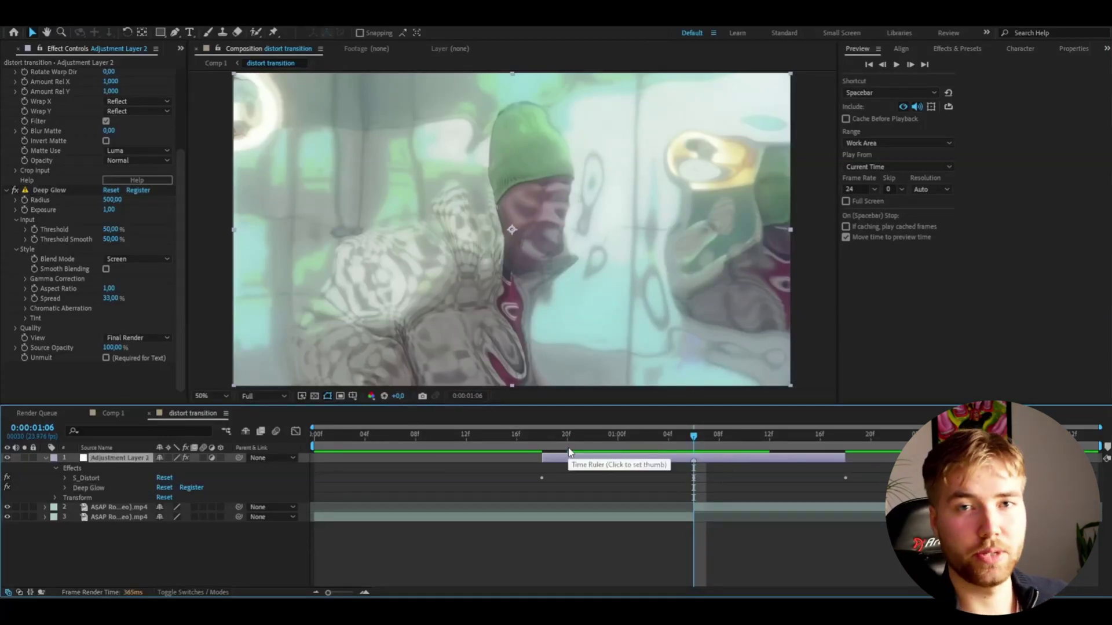
# - Apply S_Flicker through the effect search and set its Amplitude to 2
pyautogui.hotkey('ctrl', 'space')
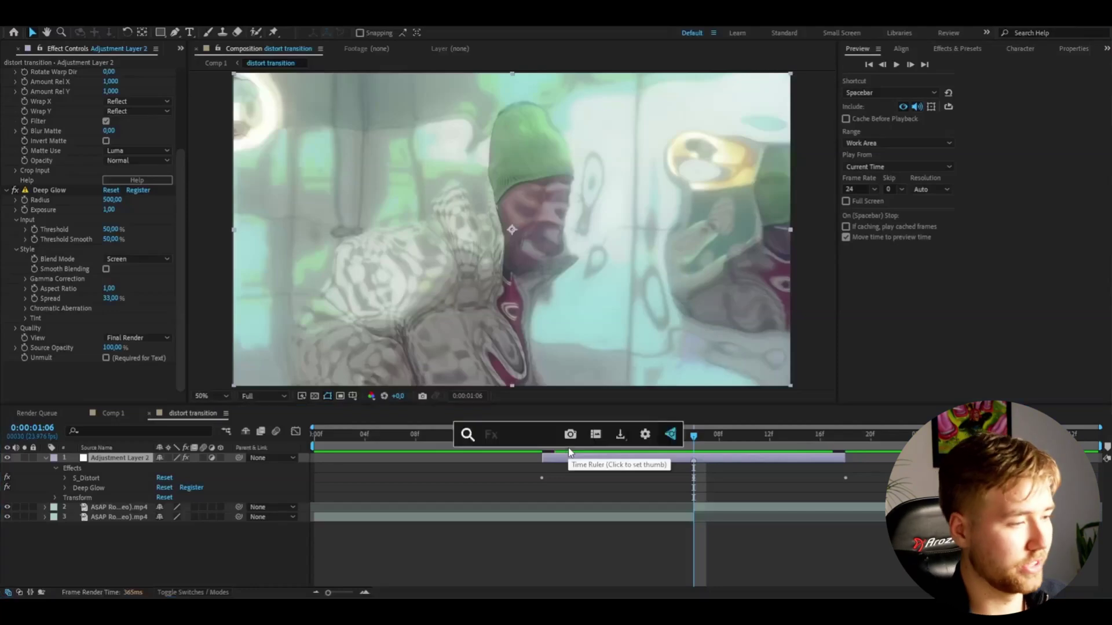
pyautogui.write('flicker')
pyautogui.press('Return')
pyautogui.click(111, 249)
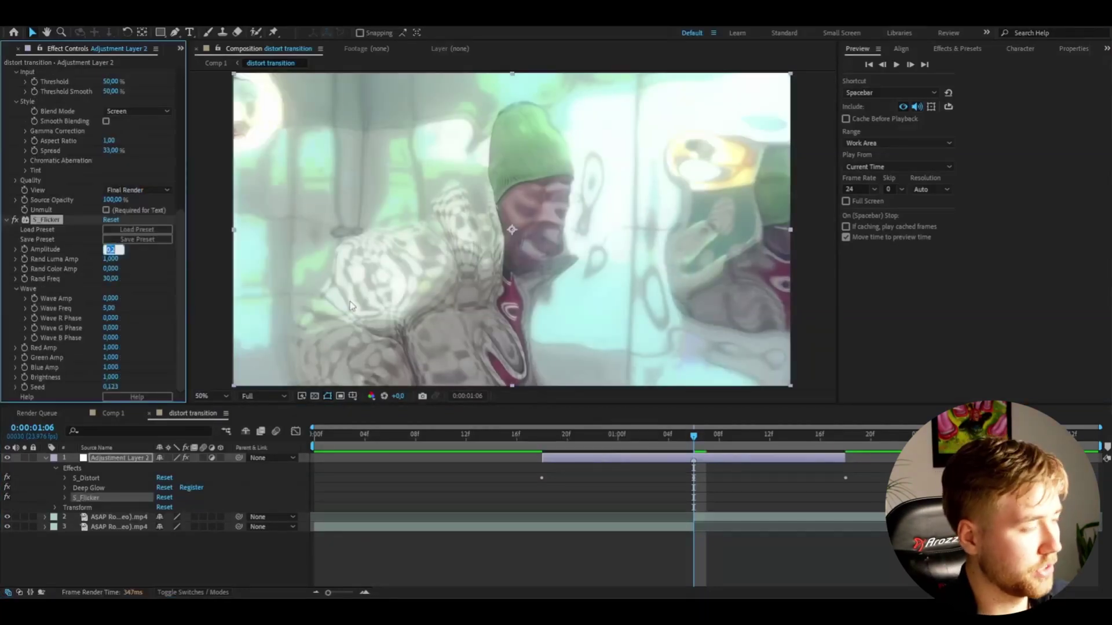
pyautogui.write('2')
pyautogui.press('Return')
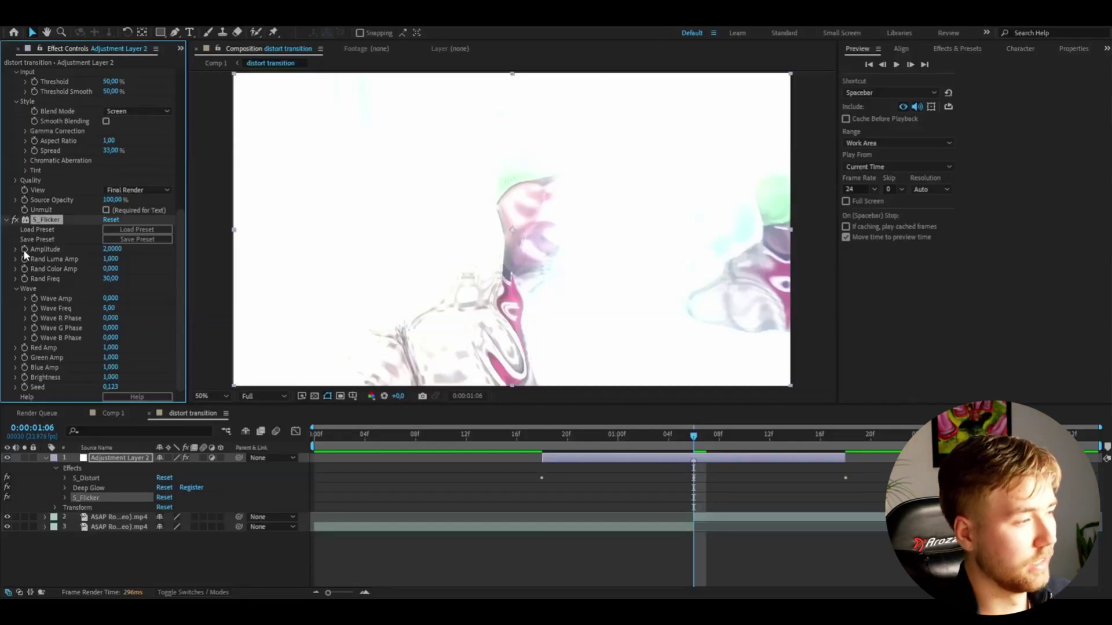
# - Keyframe Amplitude 2 at 1:06 and Amplitude 0 at 0:00:00:18
pyautogui.click(24, 249)
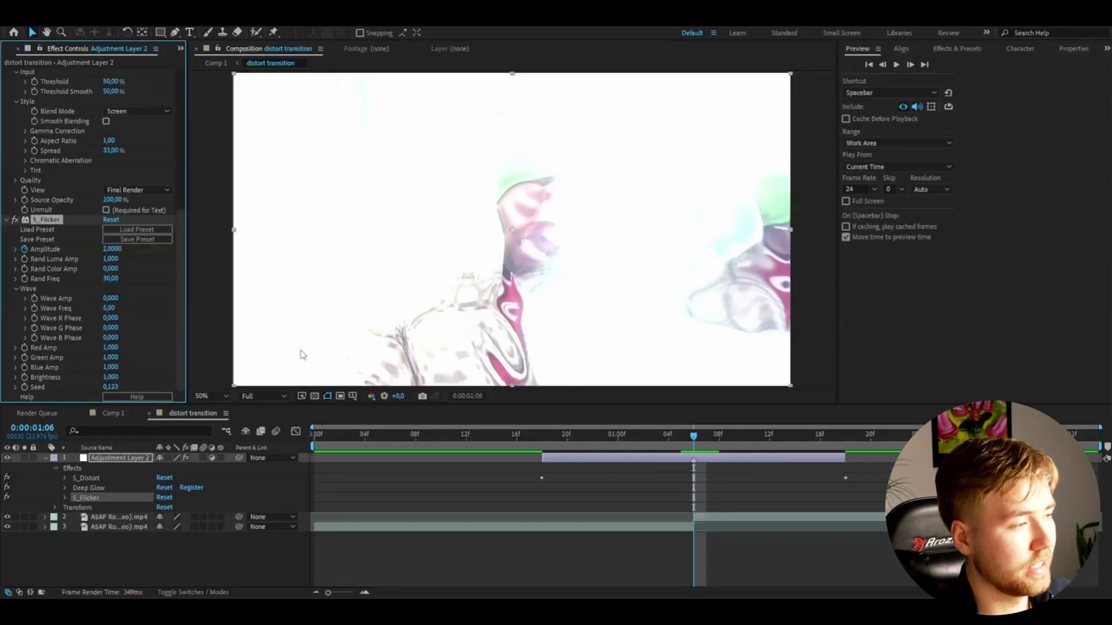
pyautogui.click(542, 434)
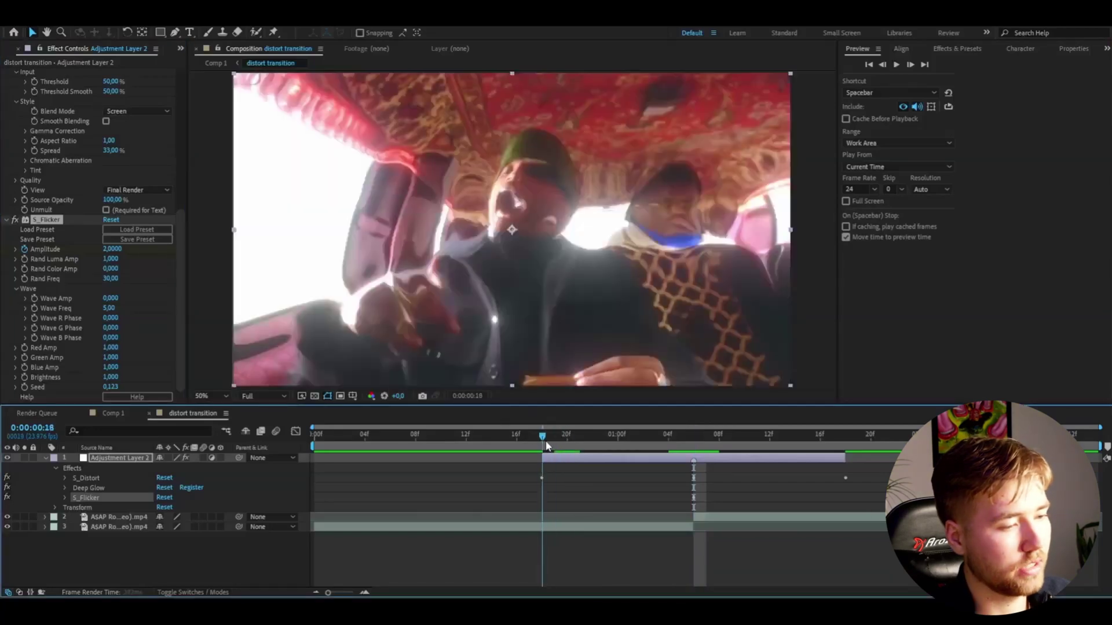
pyautogui.click(113, 249)
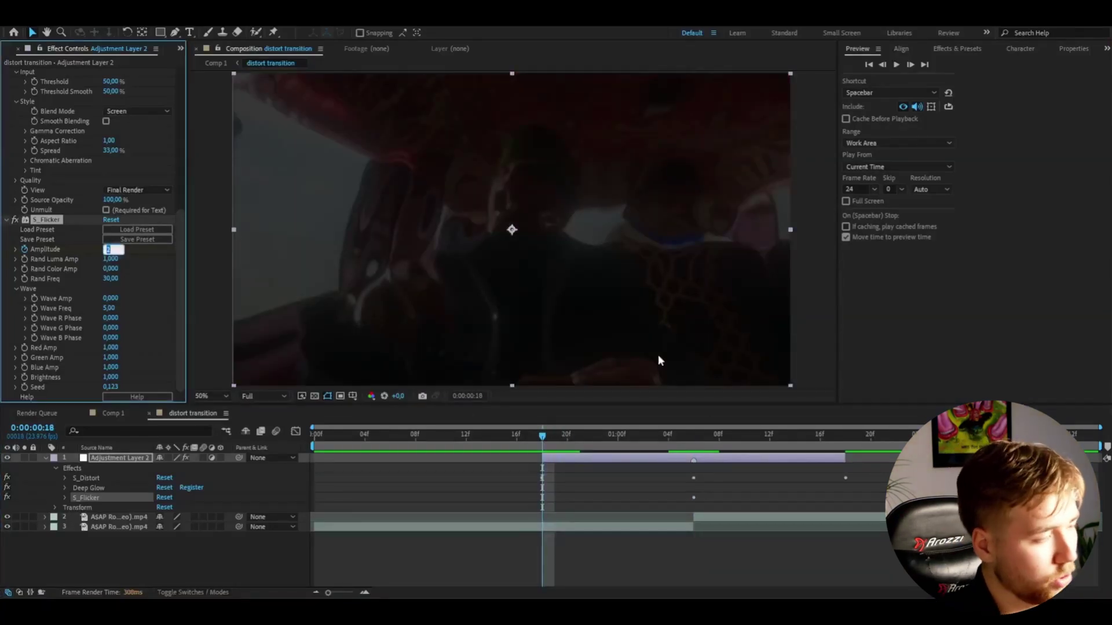
pyautogui.write('0')
pyautogui.press('Return')
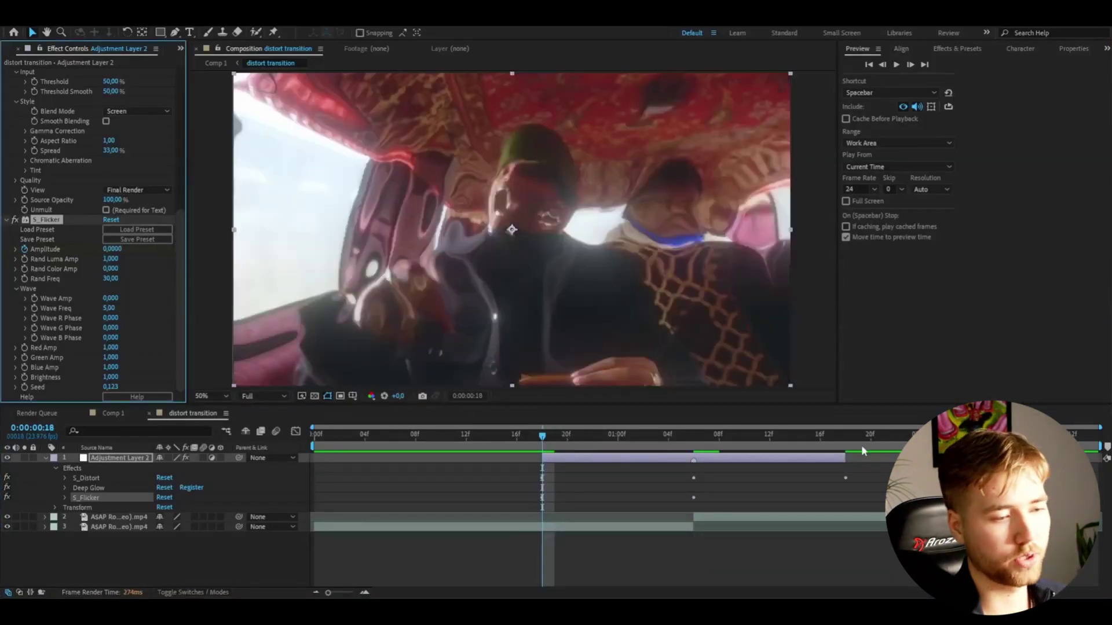
# - Apply Easy Ease to all three Amplitude keyframes, including the 0 at 1:18
pyautogui.click(848, 440)
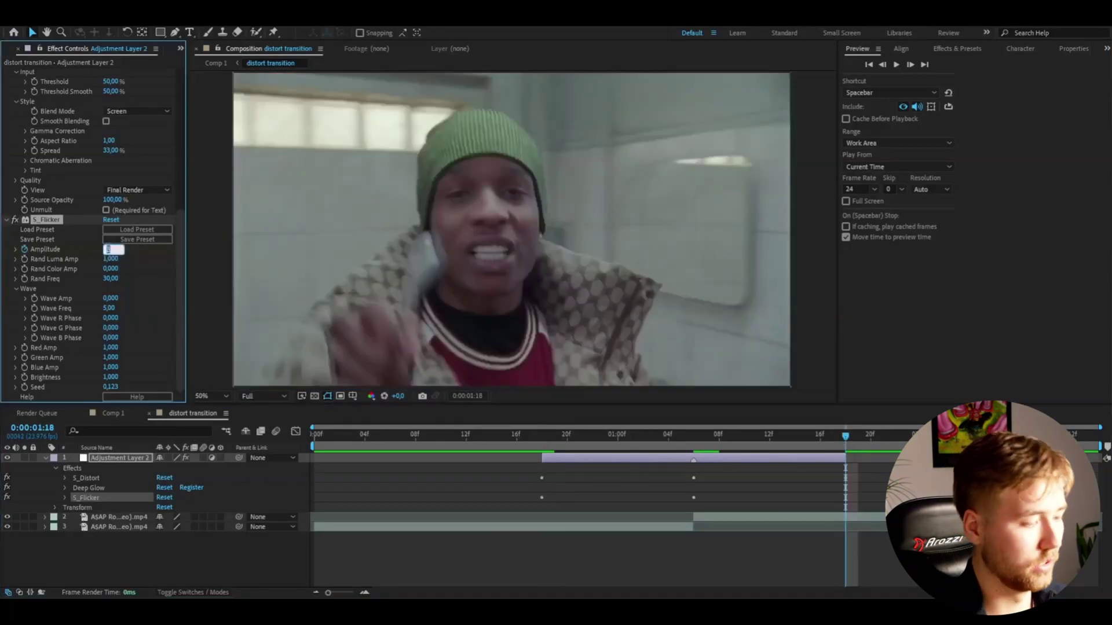
pyautogui.click(64, 498)
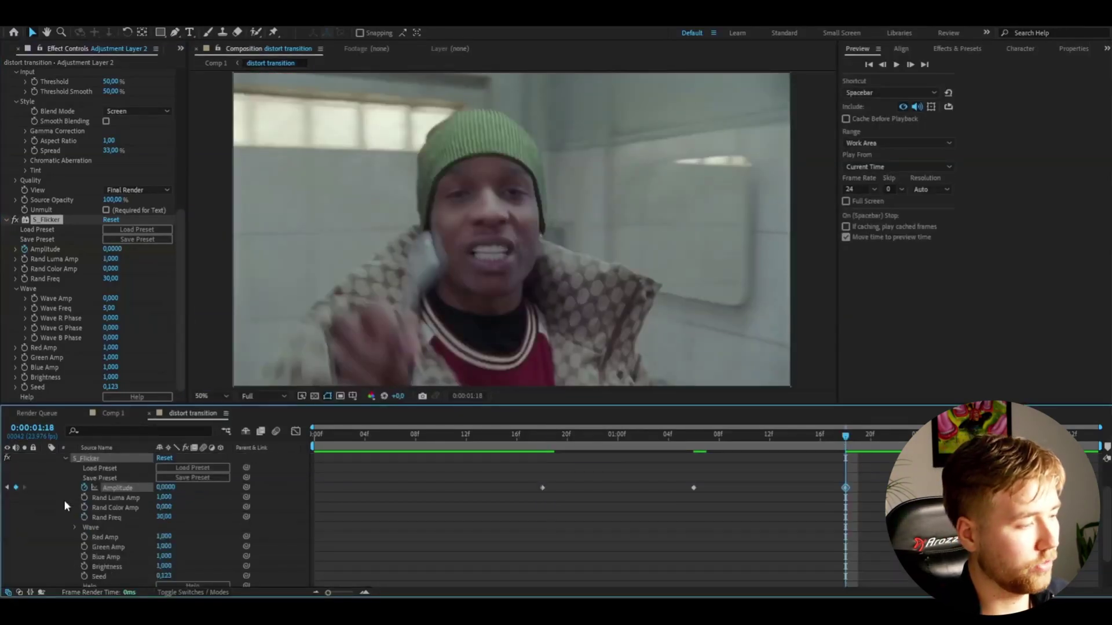
pyautogui.click(845, 487)
pyautogui.moveTo(860, 488); pyautogui.dragTo(533, 491)
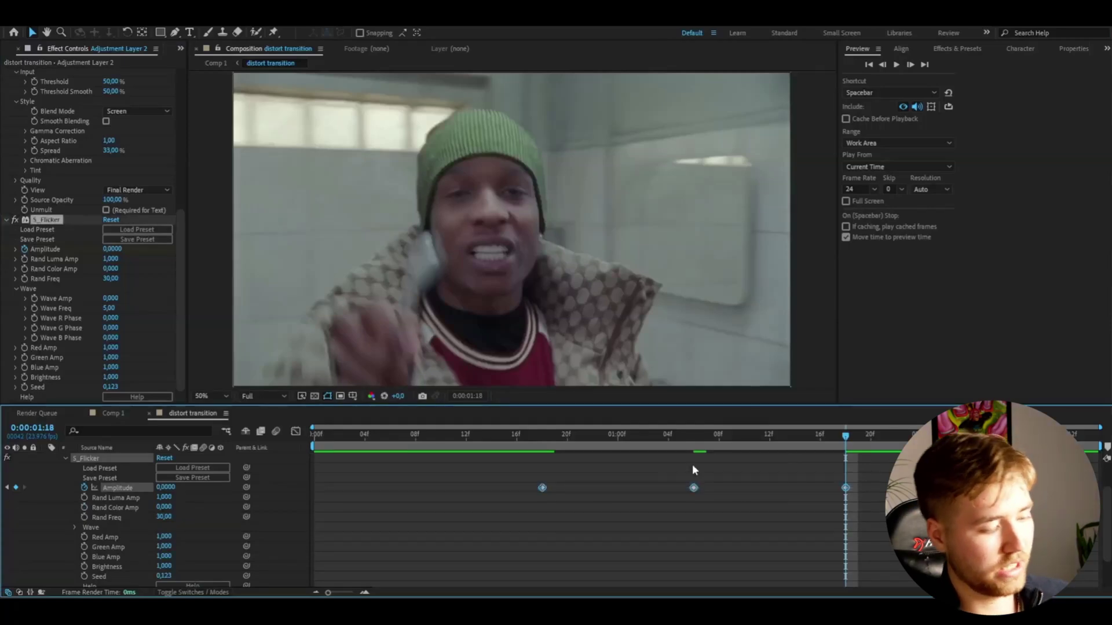
pyautogui.press('F9')
pyautogui.click(542, 487)
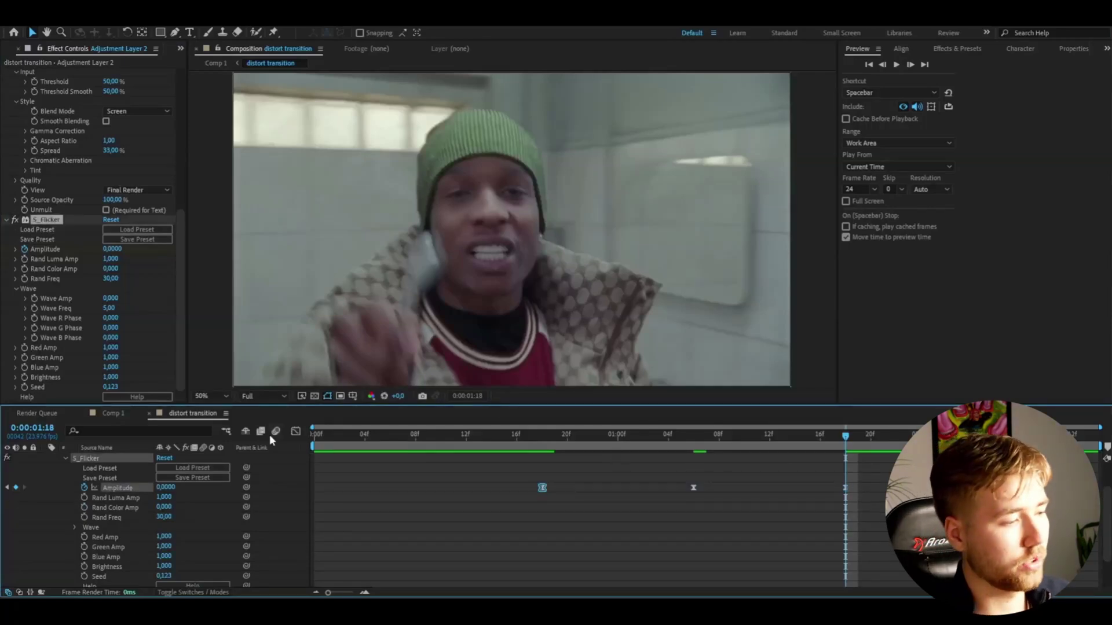
pyautogui.click(291, 431)
# - Stretch the first and peak keyframes' influence handles so Amplitude rises sharply into the peak
pyautogui.moveTo(596, 561); pyautogui.dragTo(693, 560)
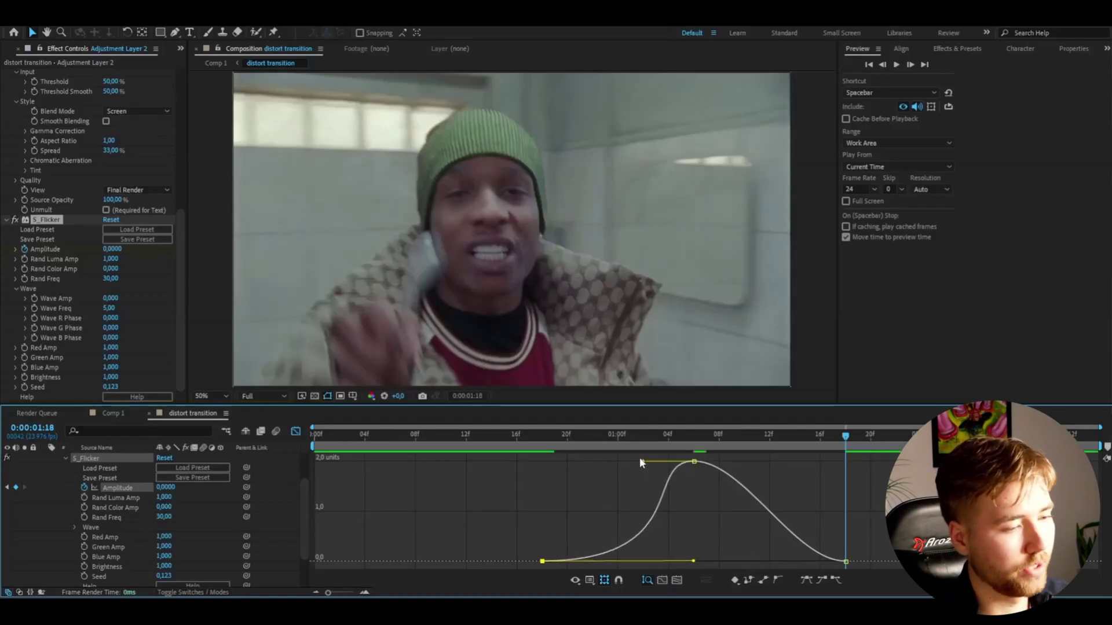
pyautogui.moveTo(642, 460); pyautogui.dragTo(693, 462)
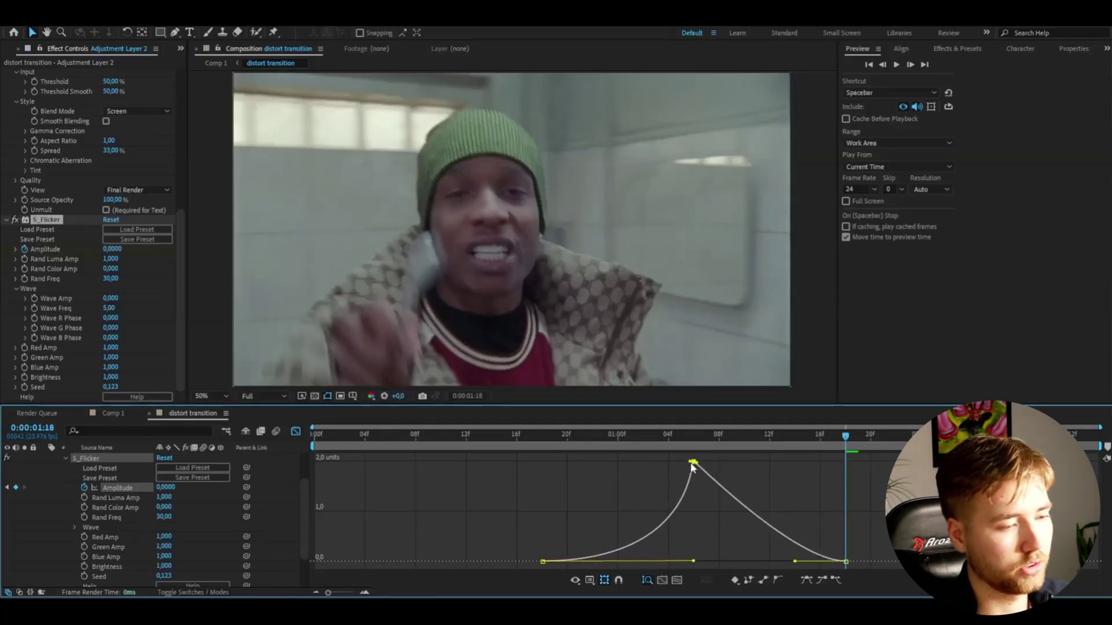
pyautogui.click(554, 434)
pyautogui.click(296, 431)
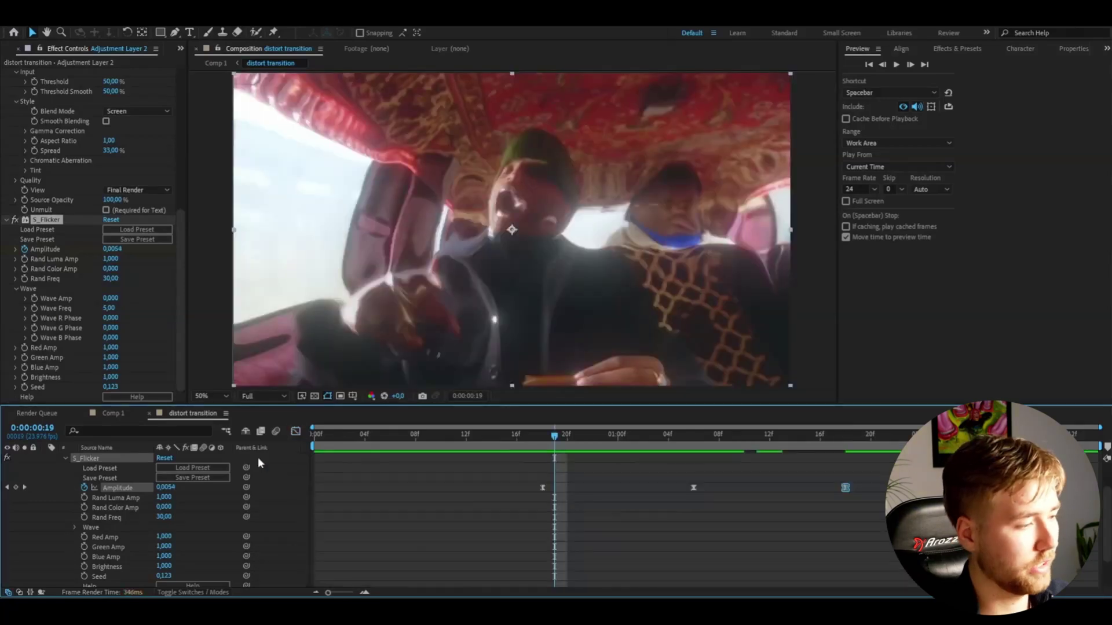
pyautogui.scroll(2, 78, 505)
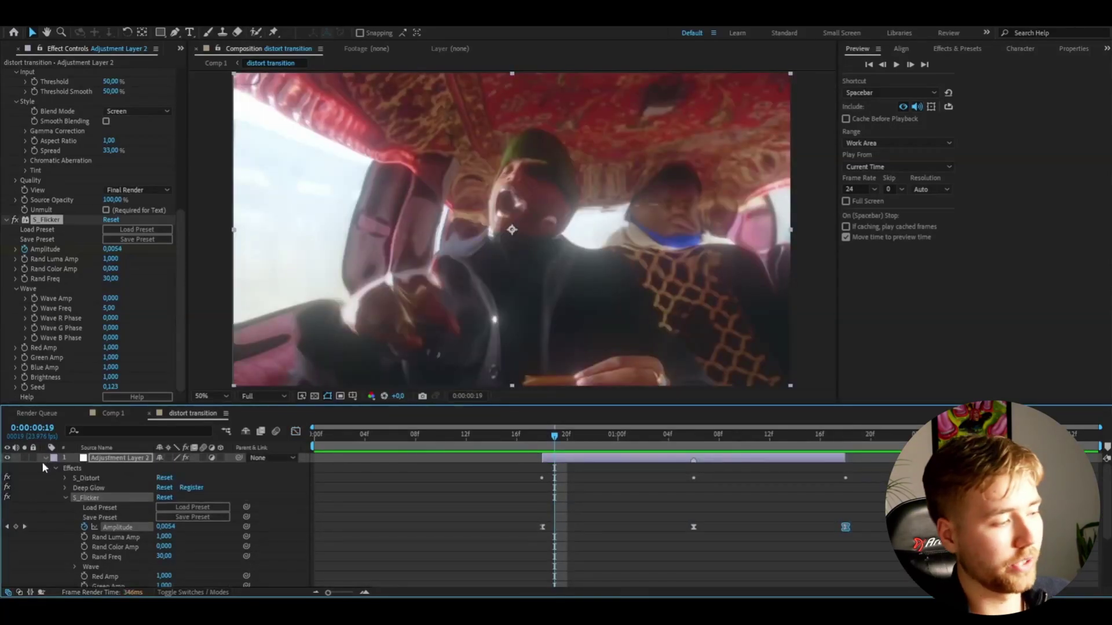
pyautogui.click(65, 497)
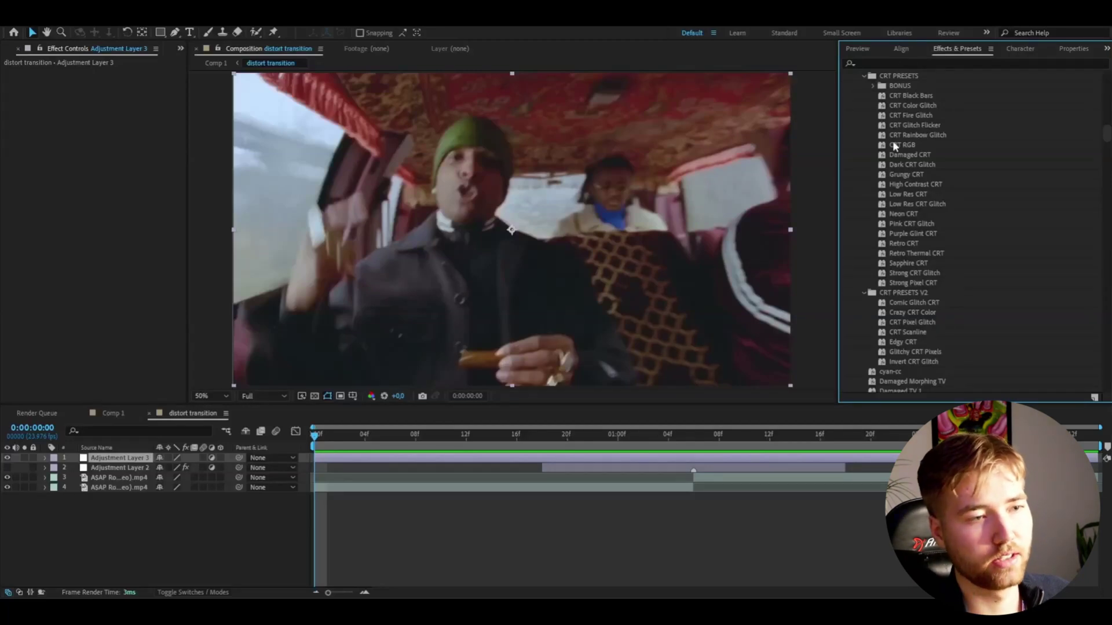
# - Try the BONUS Matrix CRT and Sapphire CRT presets on the footage and preview them
pyautogui.click(873, 88)
pyautogui.moveTo(910, 135); pyautogui.dragTo(126, 461)
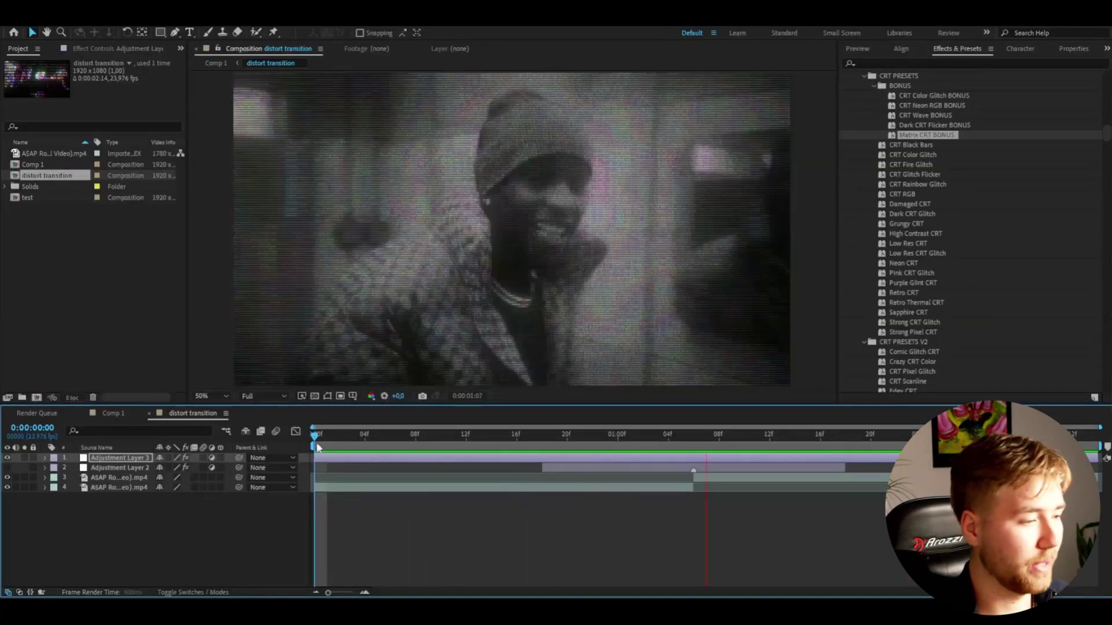
pyautogui.hotkey('ctrl', 'shift', 'e')
pyautogui.moveTo(907, 313); pyautogui.dragTo(746, 331)
pyautogui.click(199, 541)
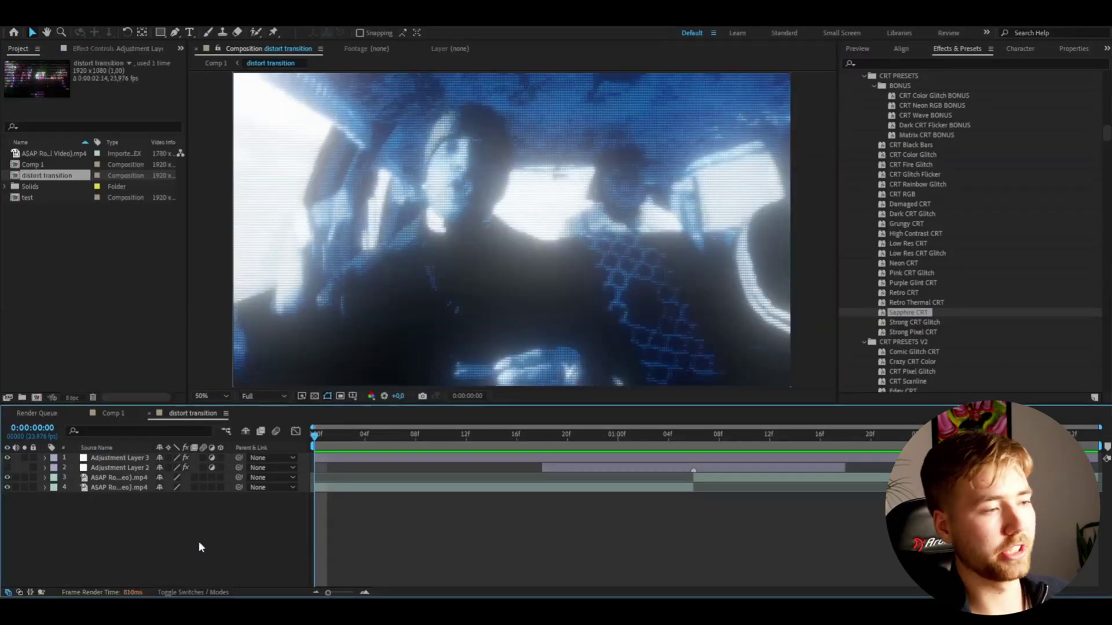
pyautogui.press('space')
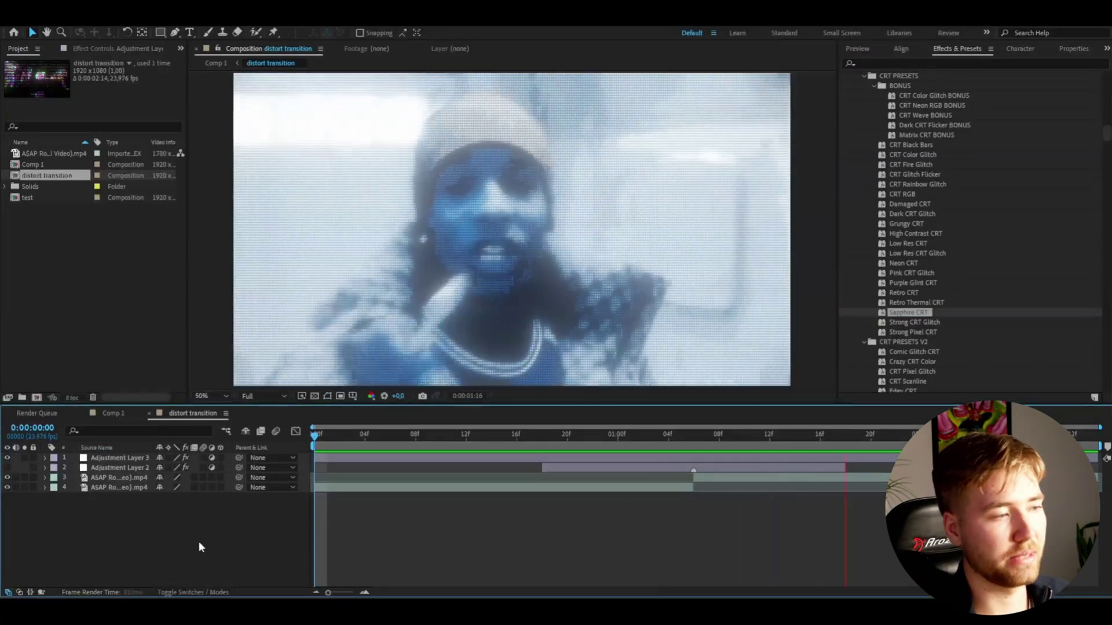
pyautogui.moveTo(447, 461); pyautogui.dragTo(497, 472)
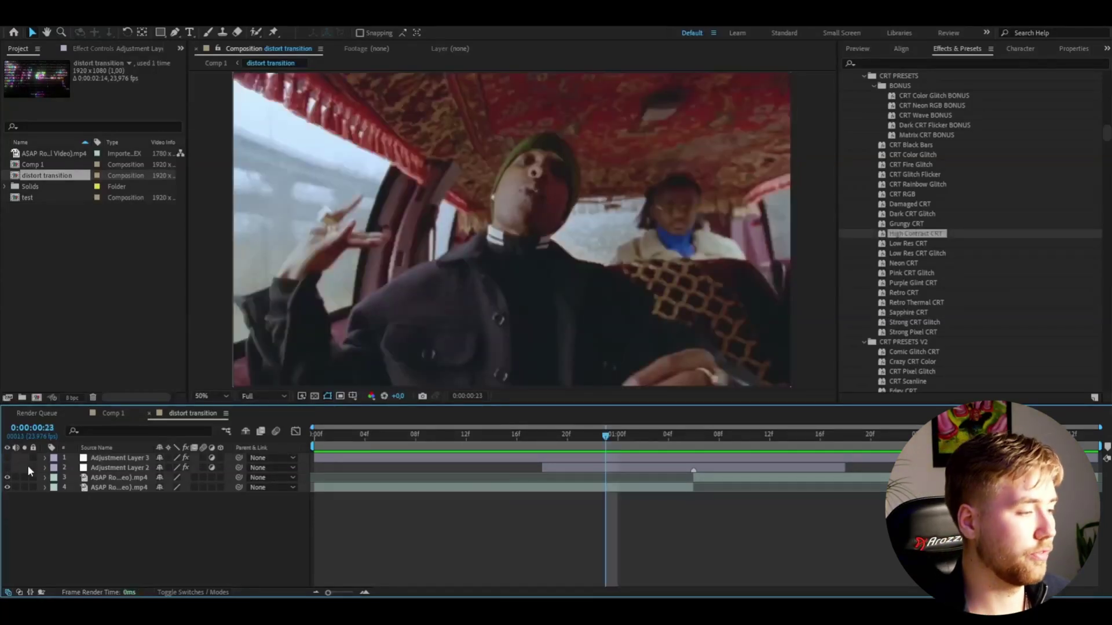
# - Re-enable Adjustment Layer 2 and keyframe Opacity: 0% at in-point, 100% at 01:06, 0% at out-point
pyautogui.click(7, 468)
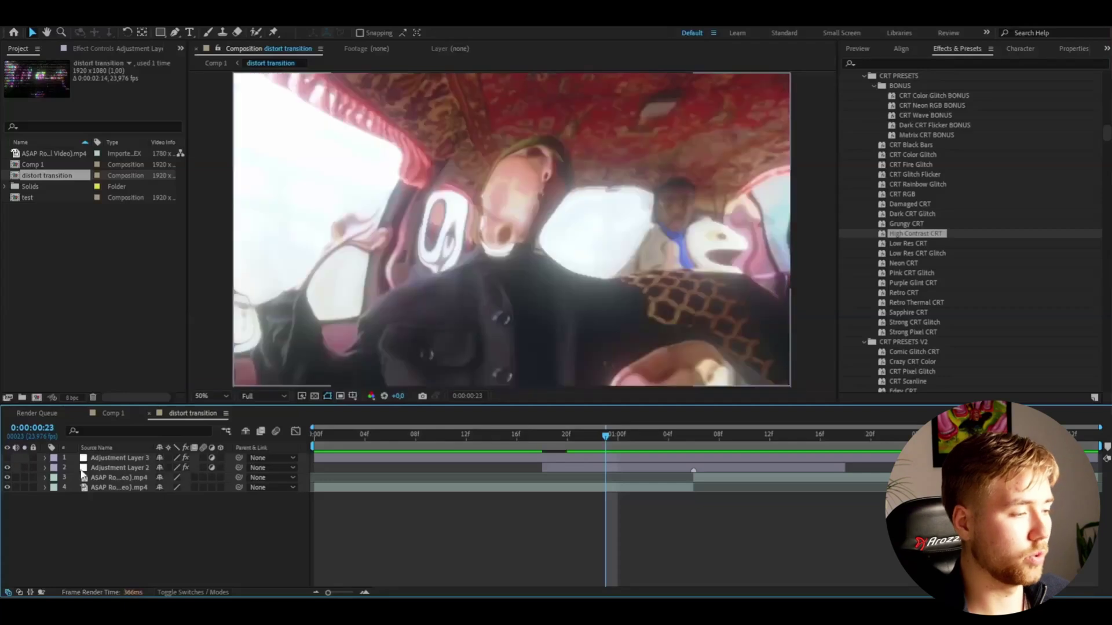
pyautogui.click(45, 468)
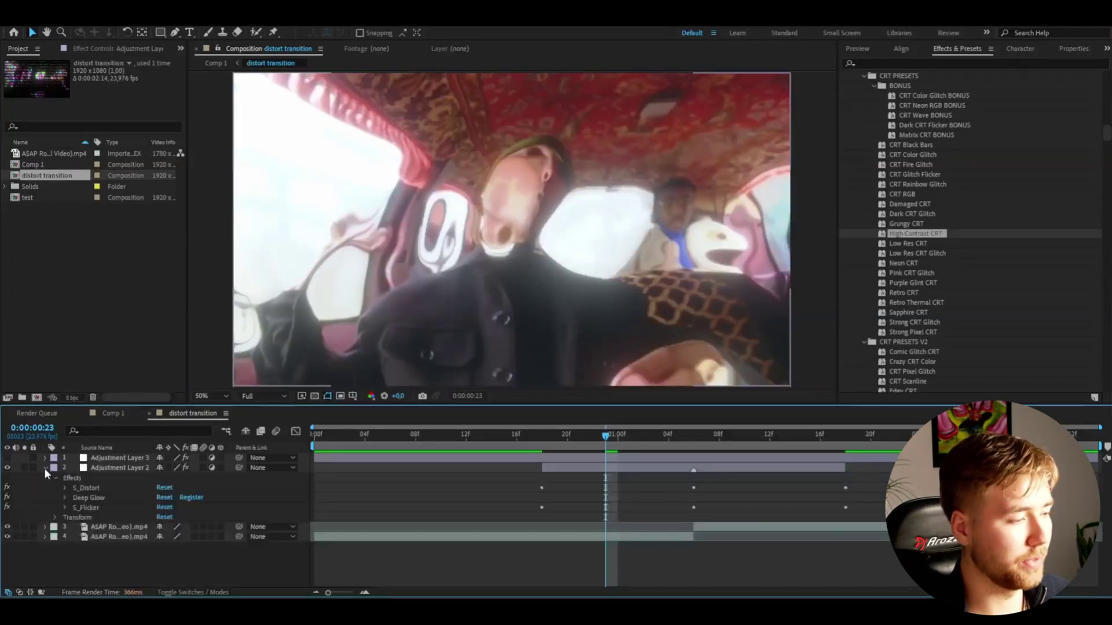
pyautogui.click(57, 518)
pyautogui.moveTo(681, 434); pyautogui.dragTo(694, 437)
pyautogui.click(74, 567)
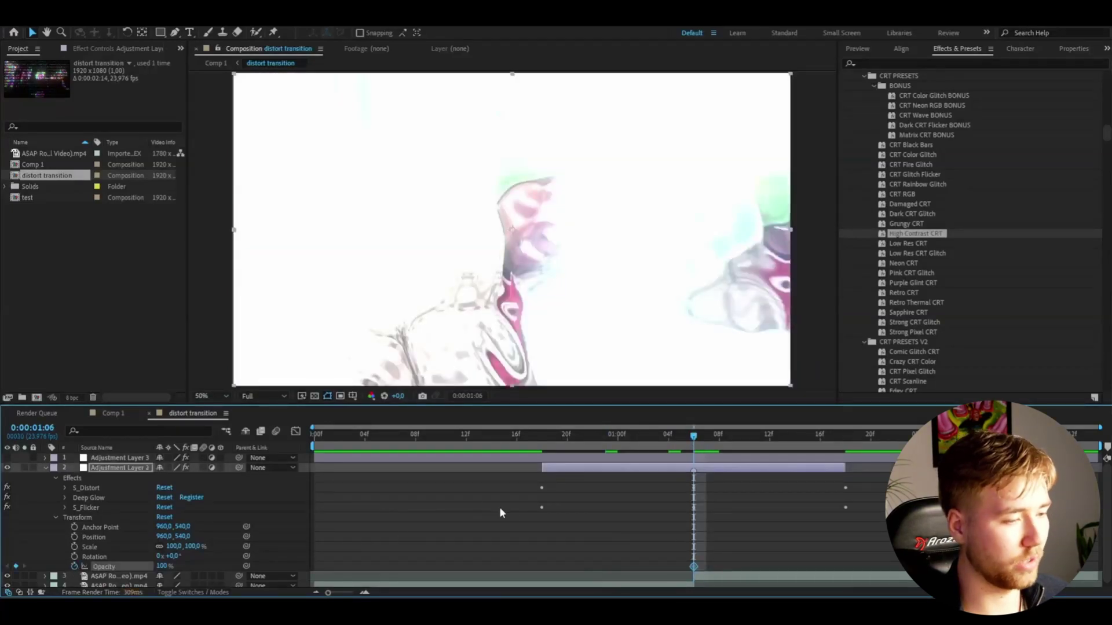
pyautogui.press('i')
pyautogui.moveTo(164, 566); pyautogui.dragTo(104, 567)
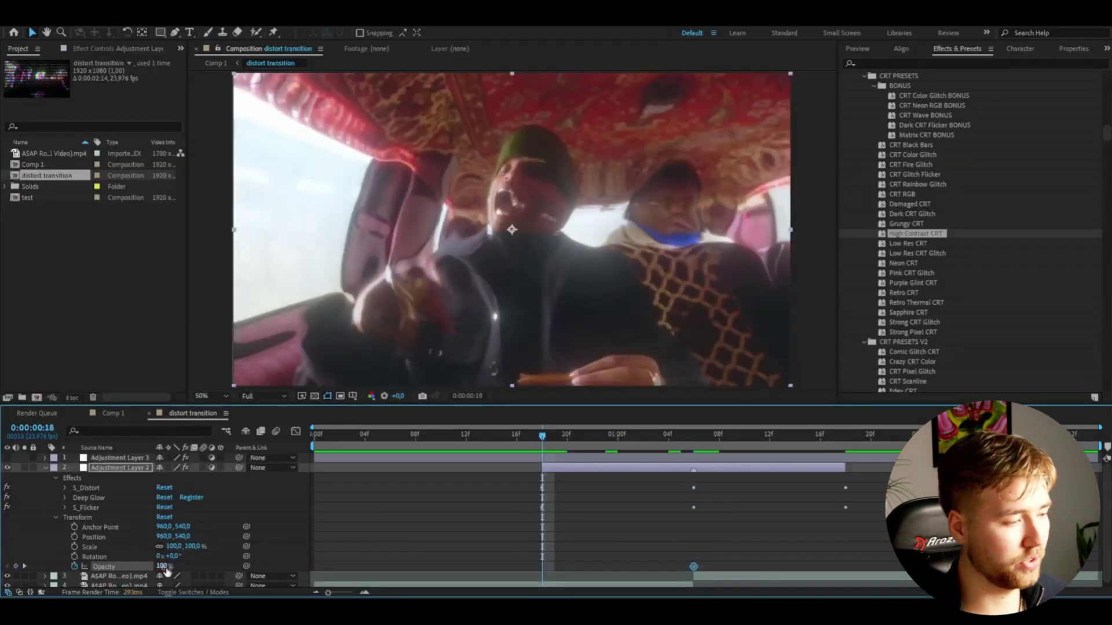
pyautogui.press('o')
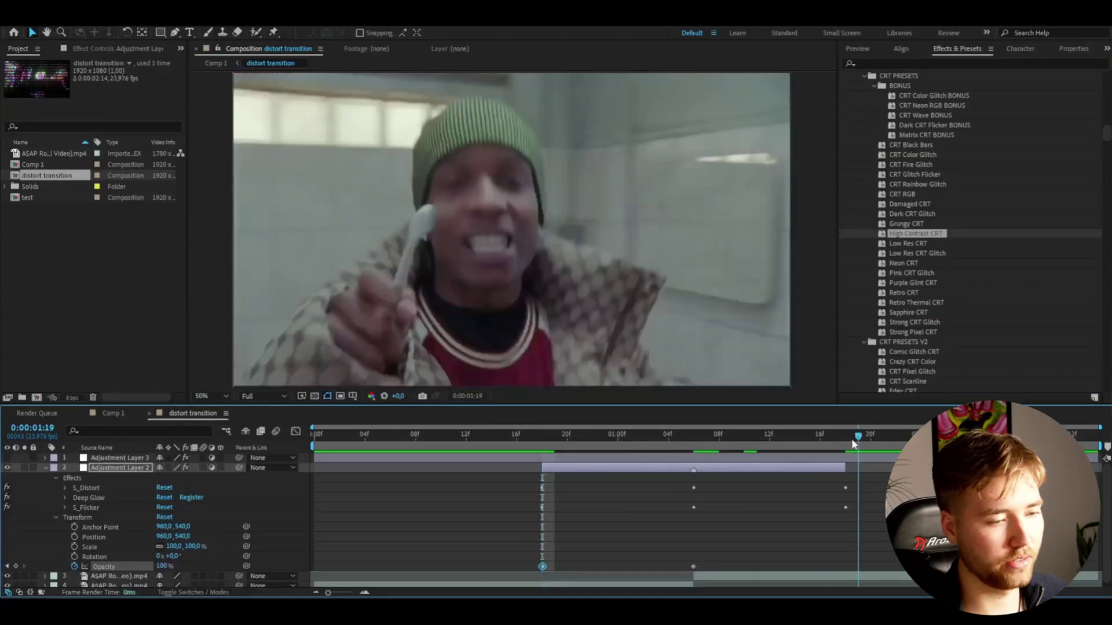
# - Easy Ease the three Opacity keyframes, check the graph, and preview from 0:00:00:11
pyautogui.moveTo(506, 545); pyautogui.dragTo(851, 572)
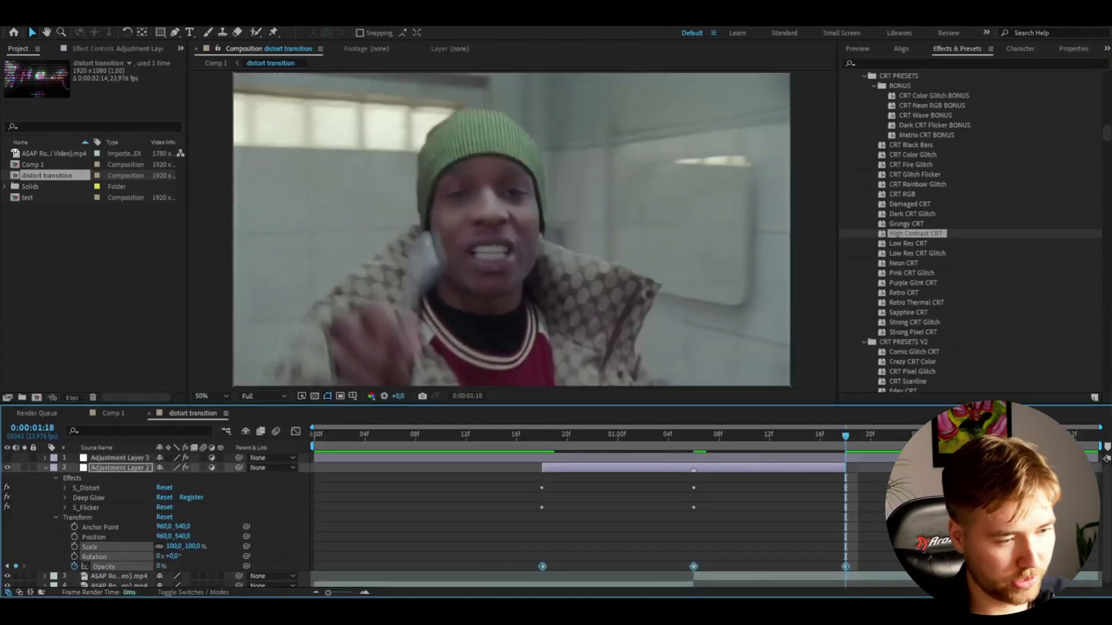
pyautogui.press('F9')
pyautogui.hotkey('shift', 'F3')
pyautogui.click(454, 434)
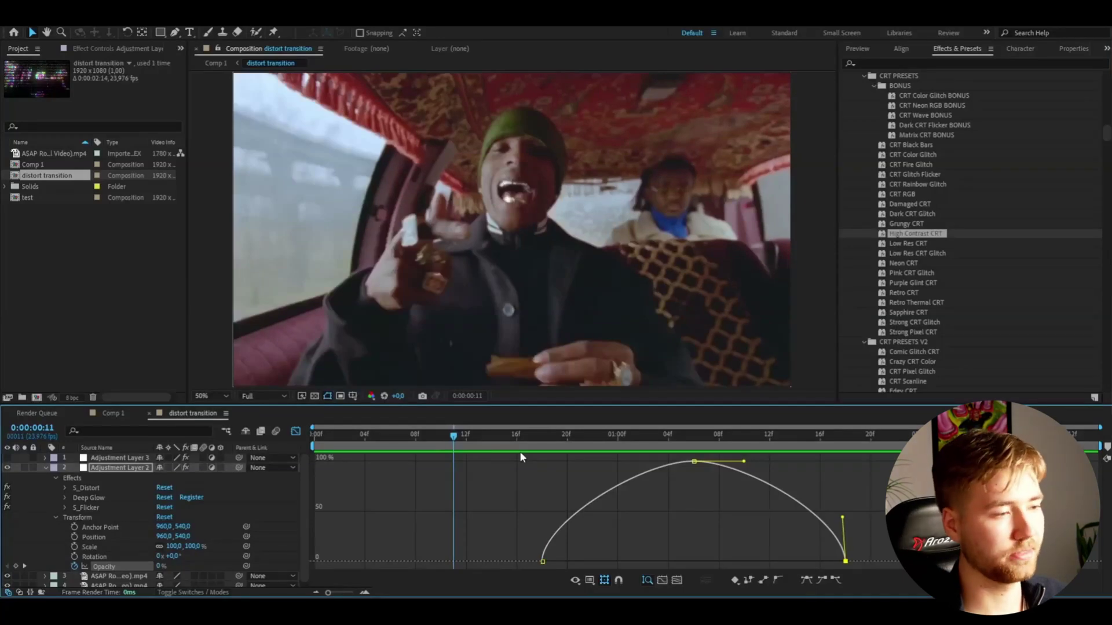
pyautogui.press('space')
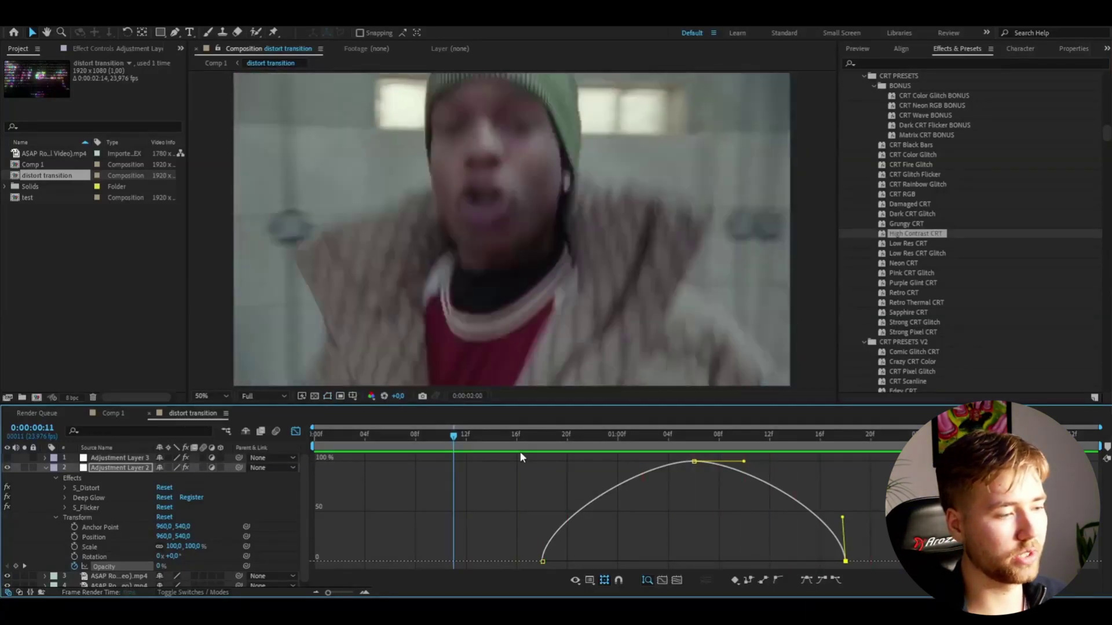
pyautogui.click(467, 436)
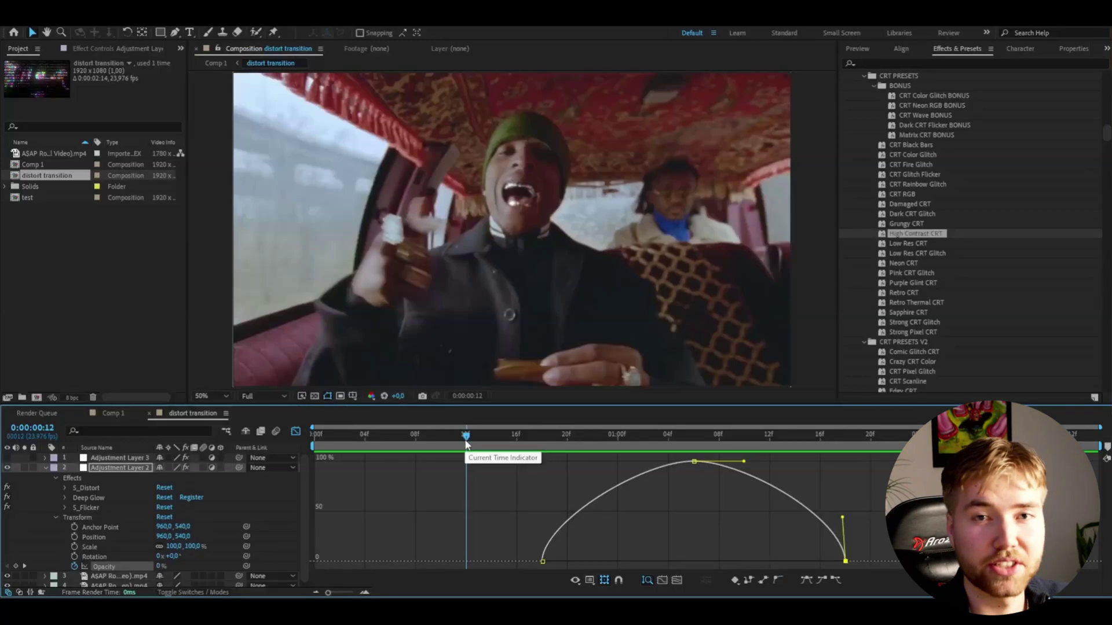
pyautogui.click(295, 432)
# - Show Adjustment Layer 2's Effect Controls and select its three S_Distort Amount keyframes
pyautogui.click(45, 468)
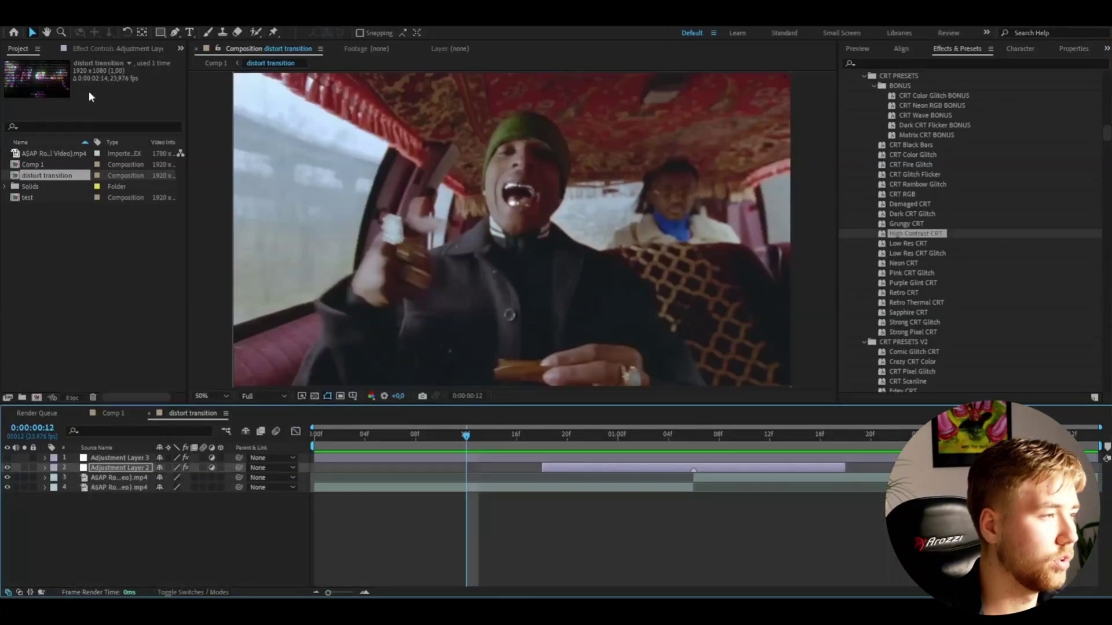
pyautogui.press('F3')
pyautogui.click(46, 468)
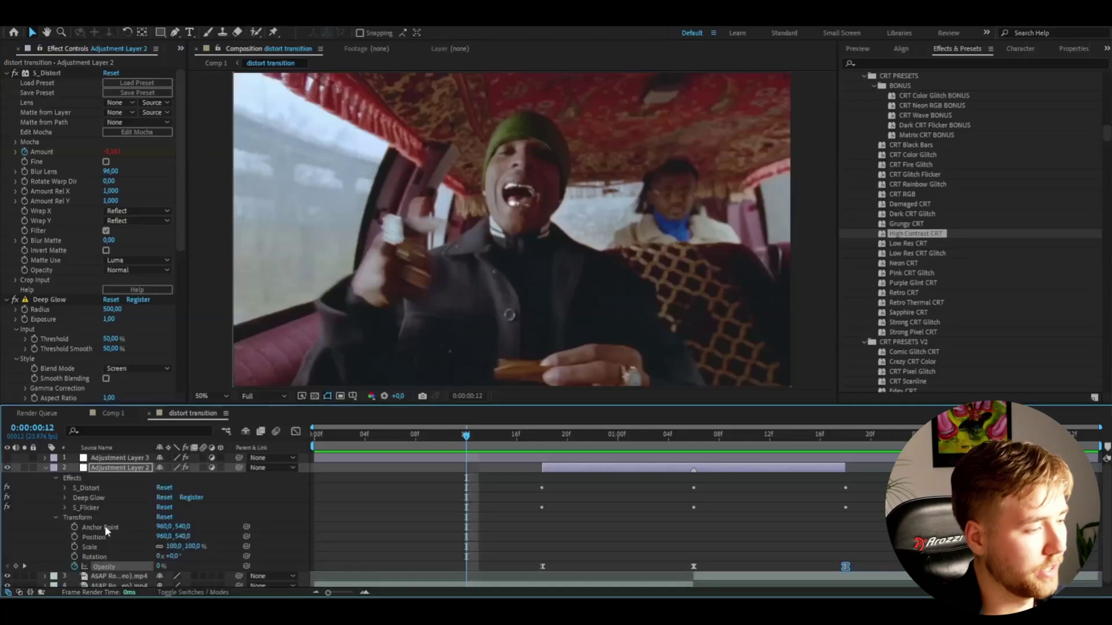
pyautogui.click(65, 488)
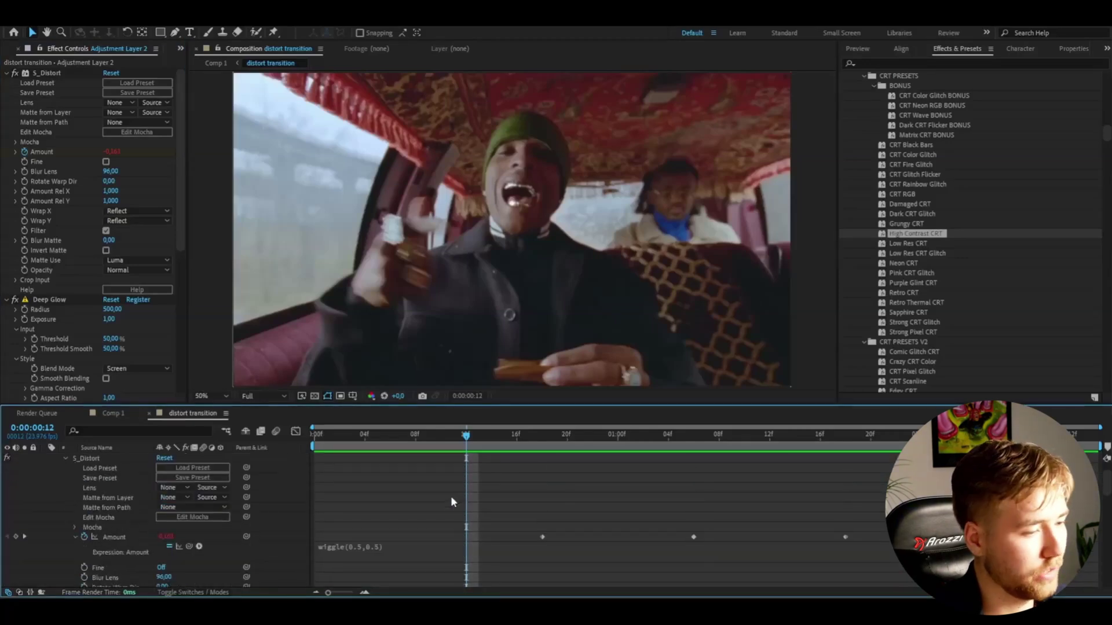
pyautogui.click(500, 461)
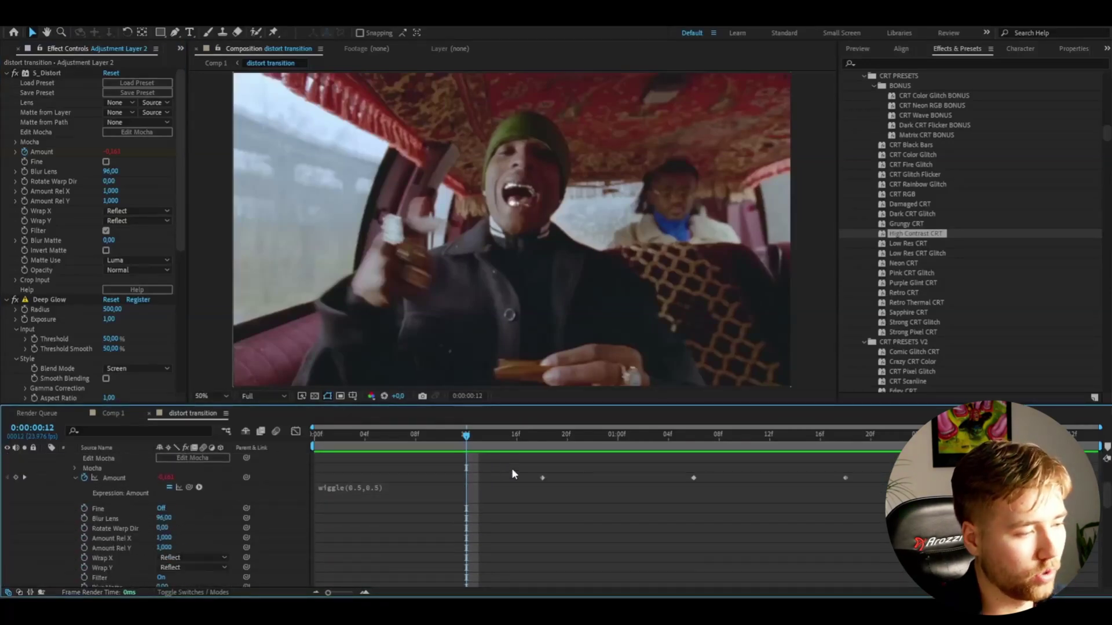
pyautogui.click(513, 468)
pyautogui.click(530, 491)
pyautogui.moveTo(530, 491); pyautogui.dragTo(851, 574)
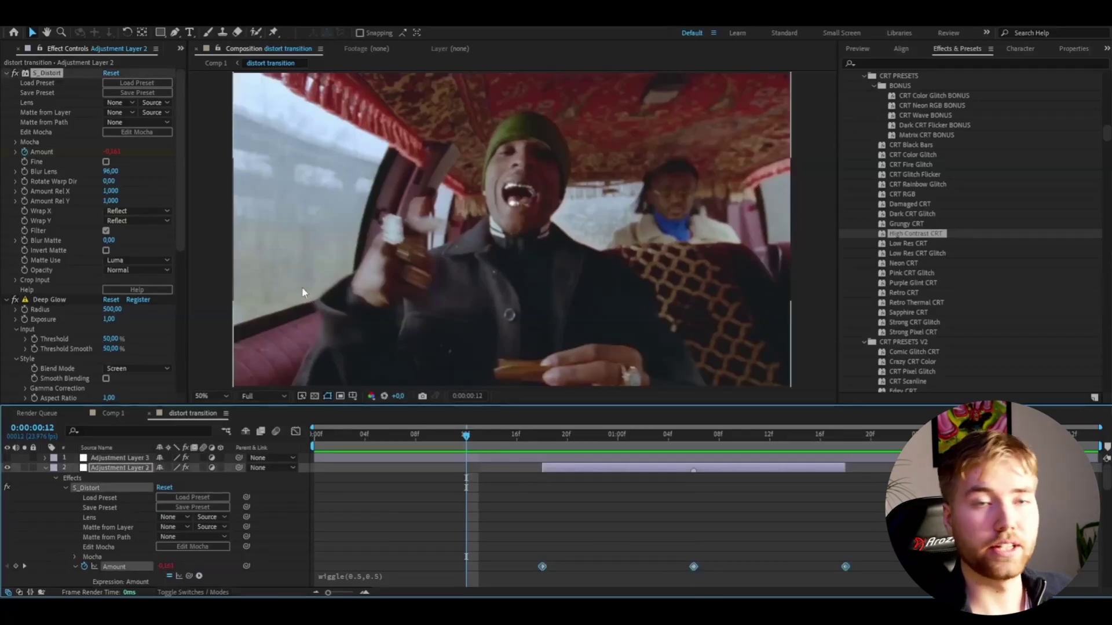
pyautogui.click(152, 23)
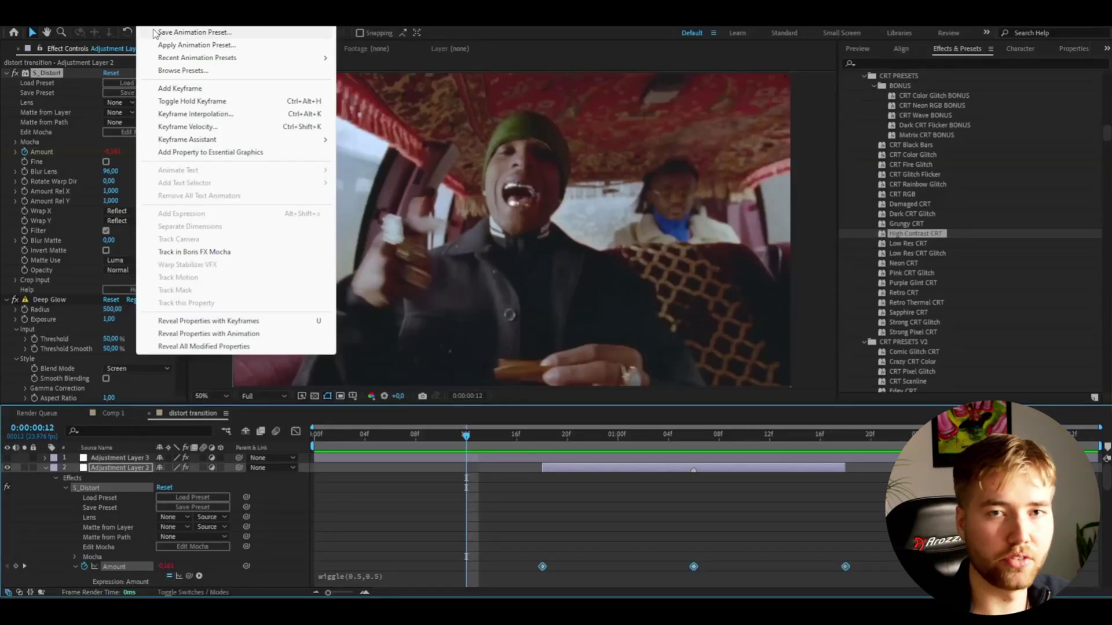
pyautogui.press('Right')
pyautogui.press('Right')
pyautogui.press('Right')
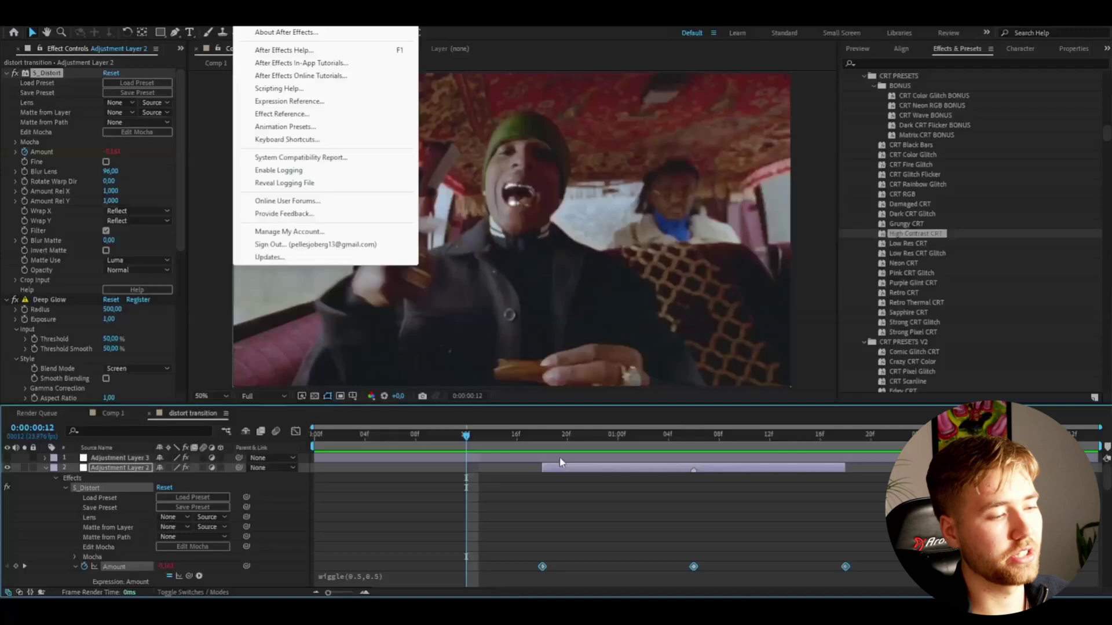
pyautogui.click(557, 446)
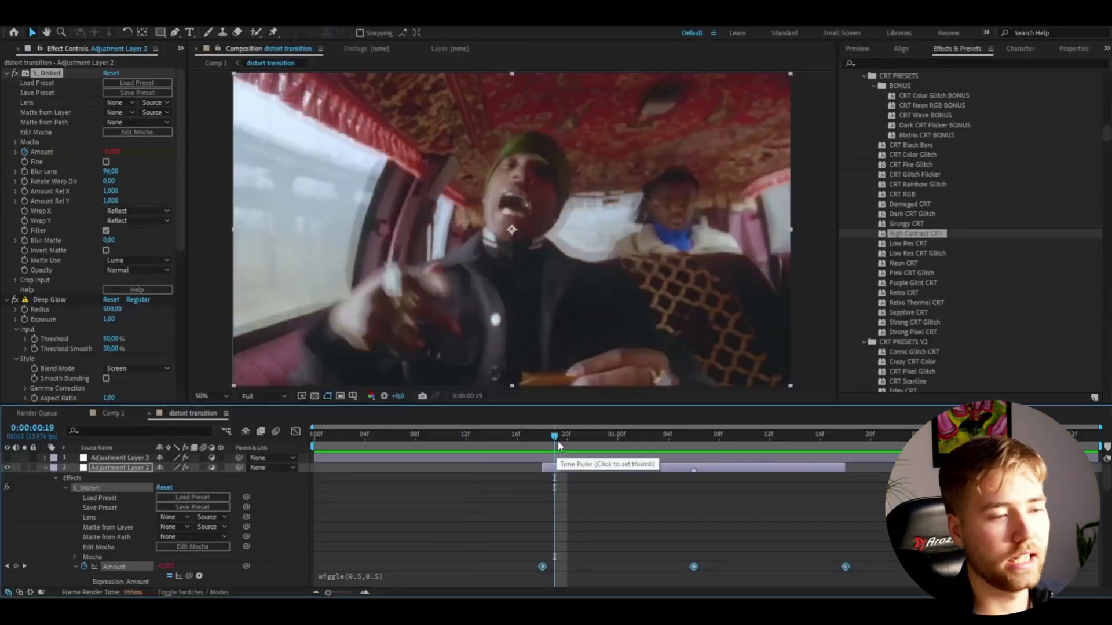